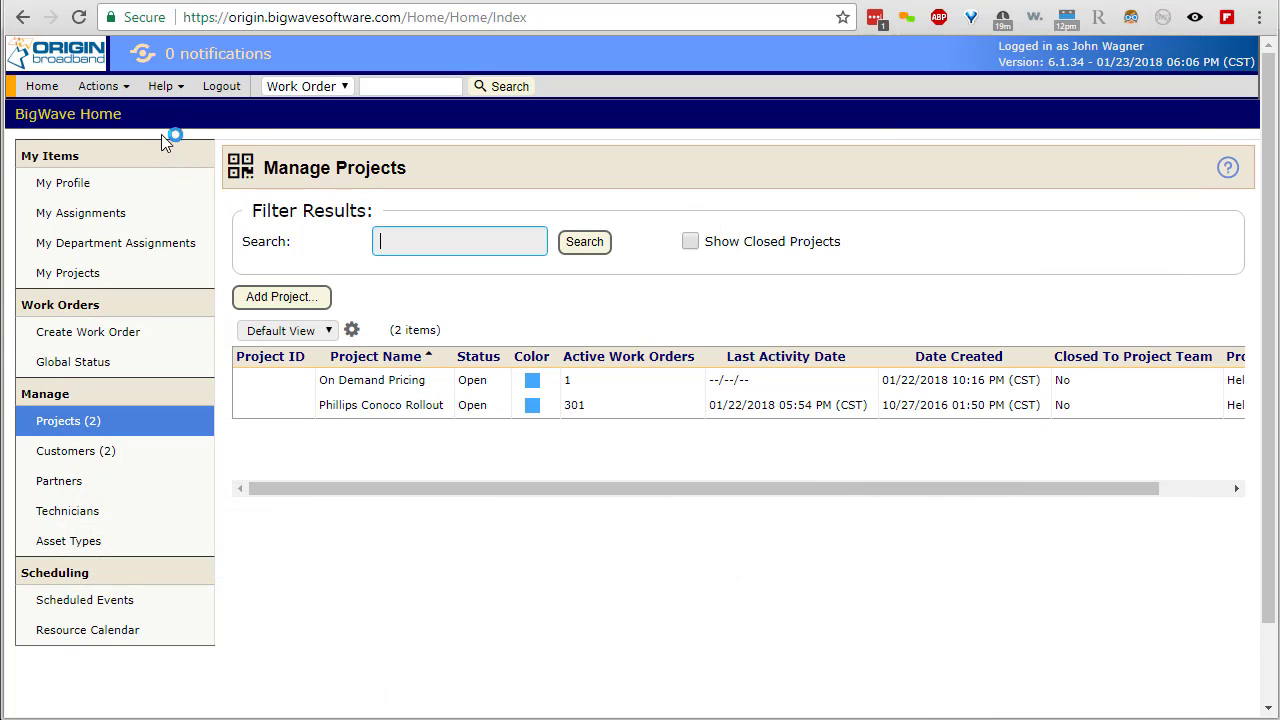
# - Go to Actions > Setup > Import / Export Center and open its Import form
pyautogui.click(97, 87)
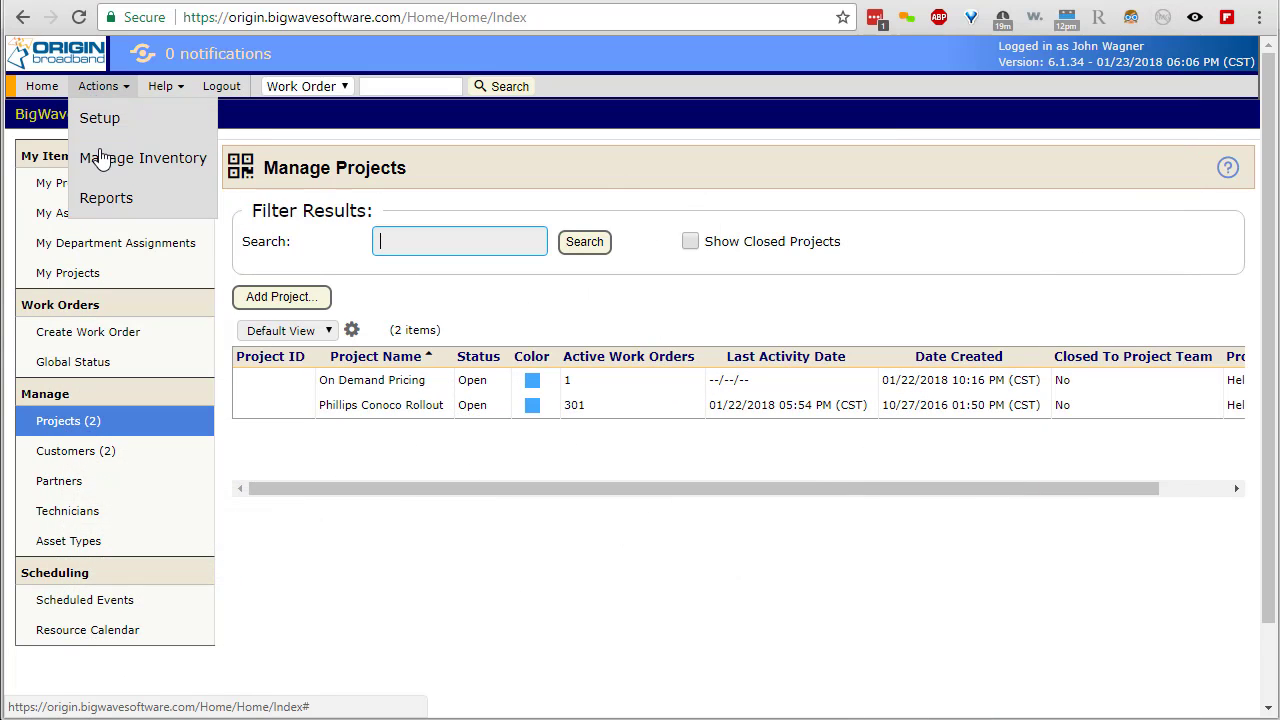
pyautogui.click(99, 124)
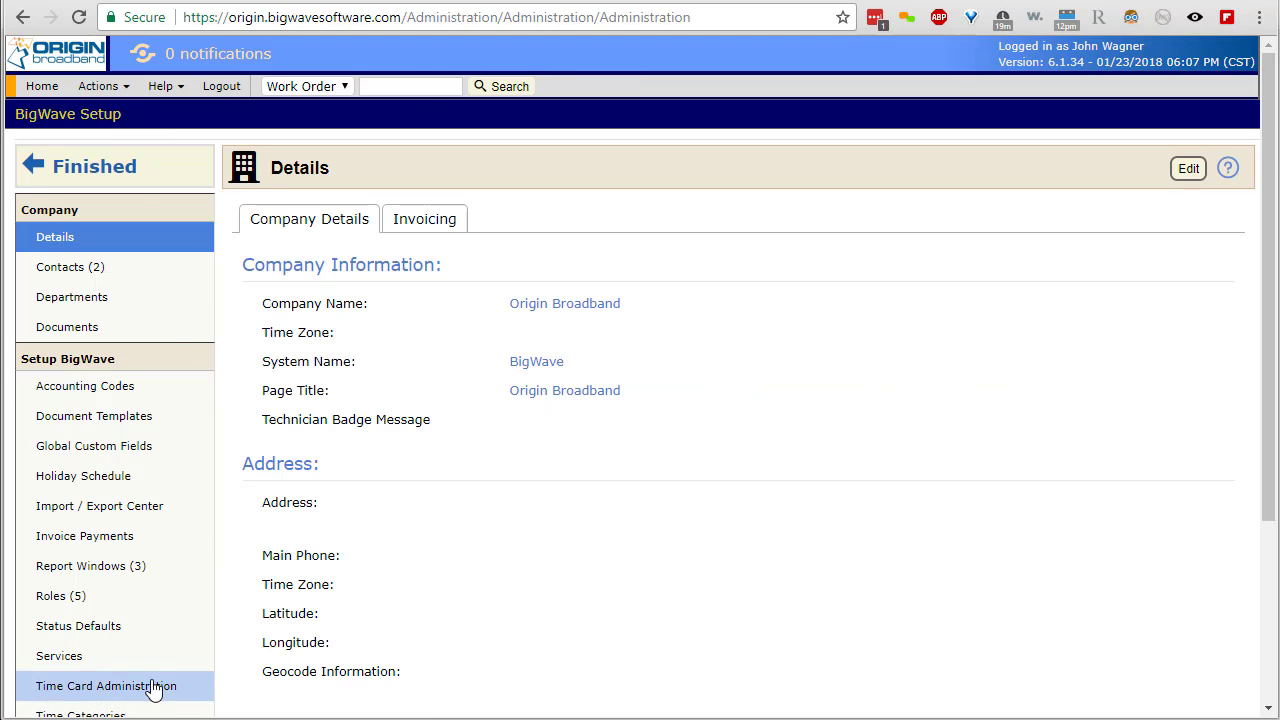
pyautogui.click(106, 512)
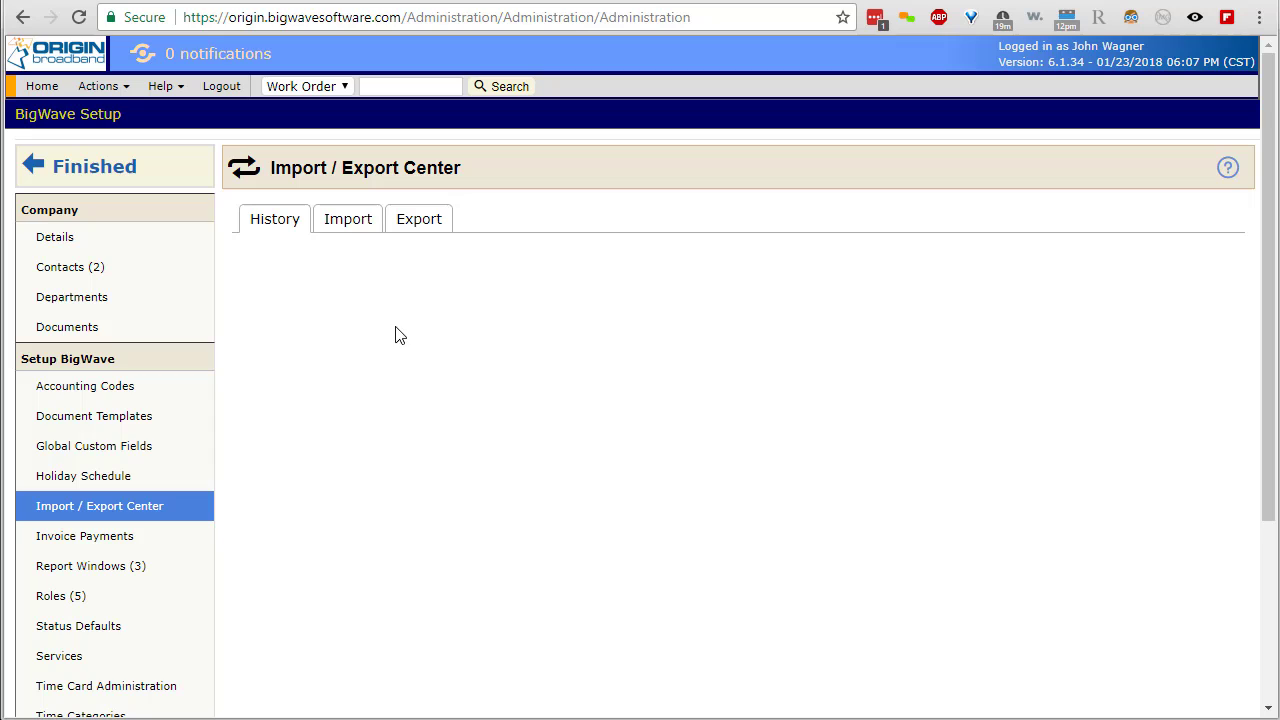
pyautogui.click(366, 228)
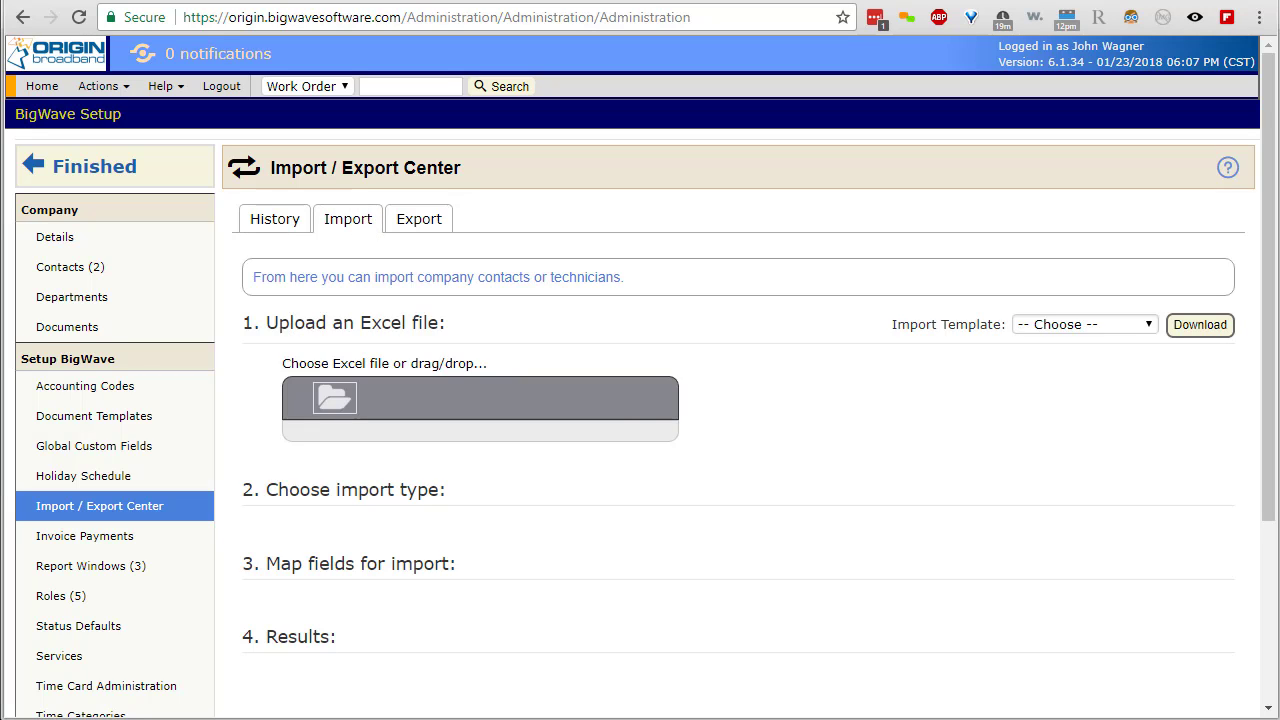
# - Upload contacts import.xlsx and set its import type to Company Contacts
pyautogui.moveTo(970, 475); pyautogui.dragTo(524, 420)
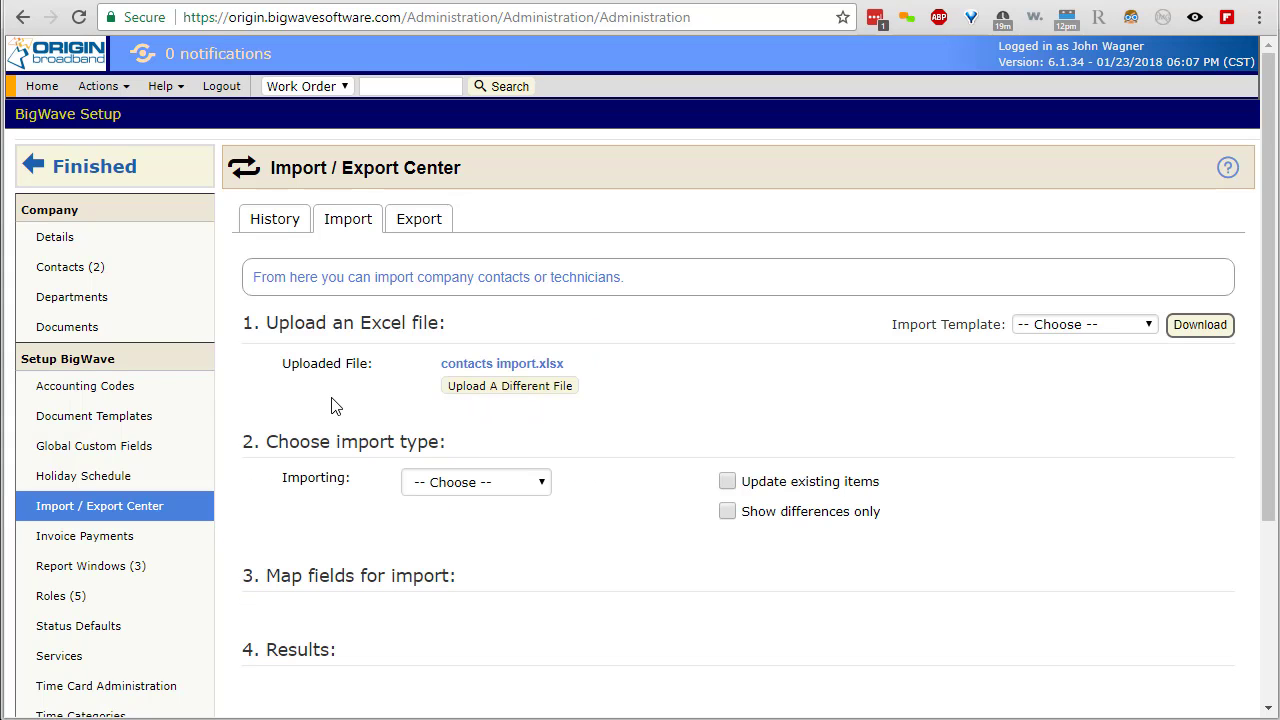
pyautogui.click(470, 482)
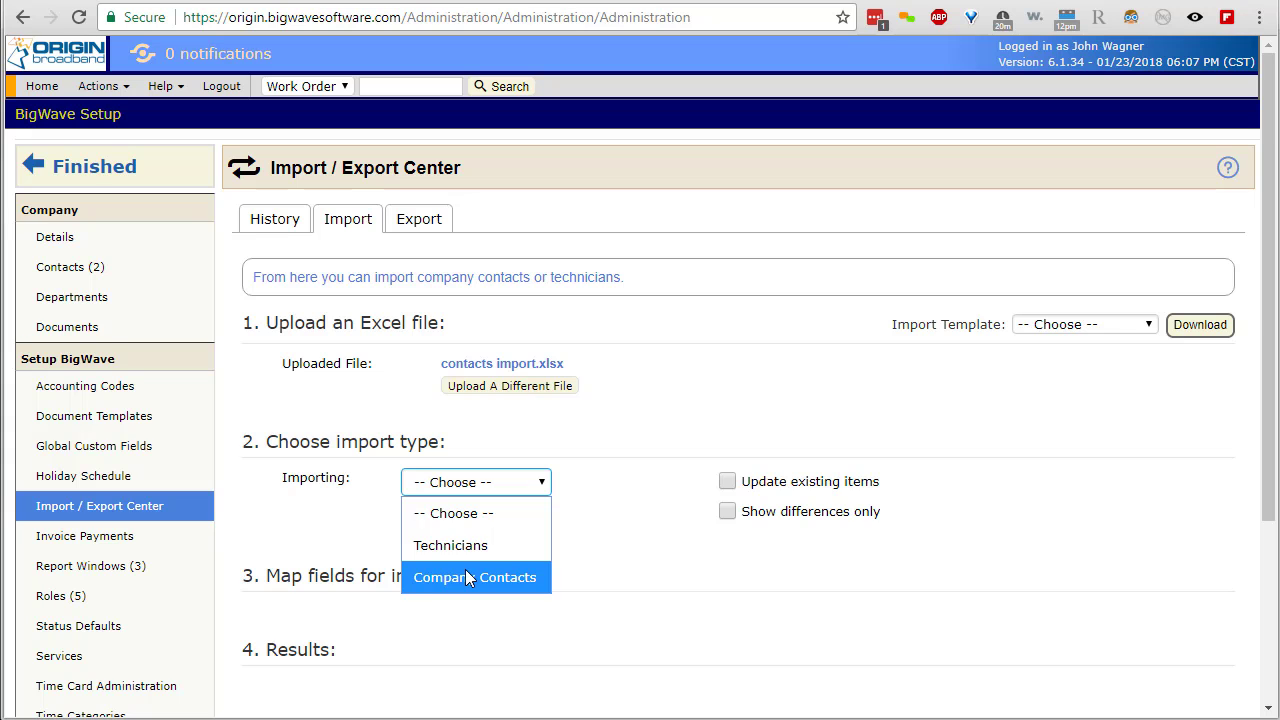
pyautogui.click(467, 577)
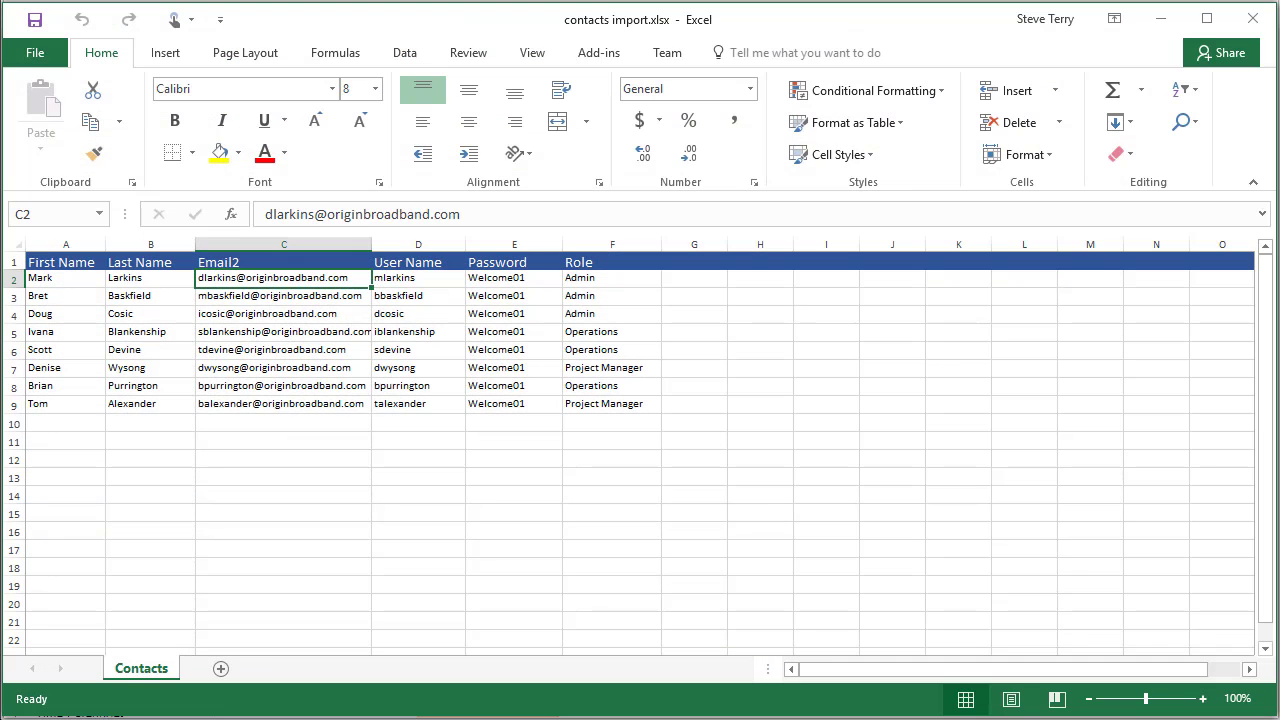
pyautogui.click(62, 243)
pyautogui.moveTo(62, 243); pyautogui.dragTo(603, 486)
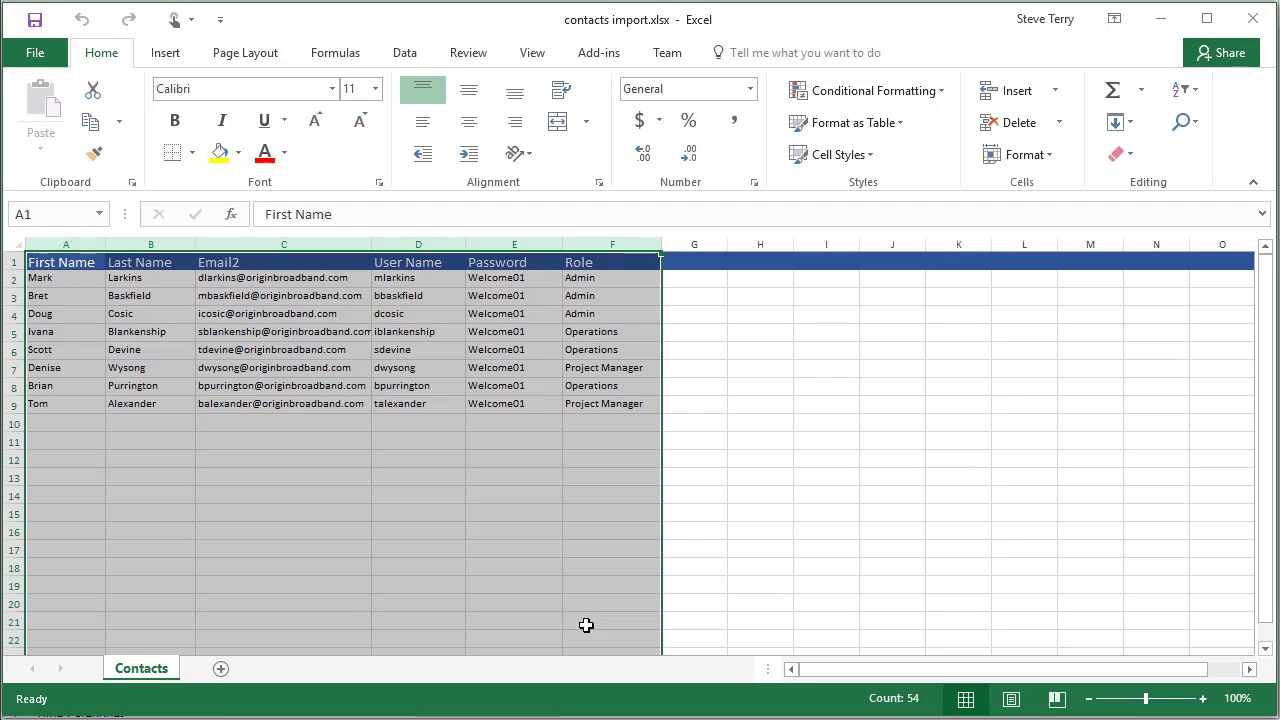
pyautogui.hotkey('shift', 'Left')
pyautogui.hotkey('shift', 'Left')
pyautogui.hotkey('shift', 'Left')
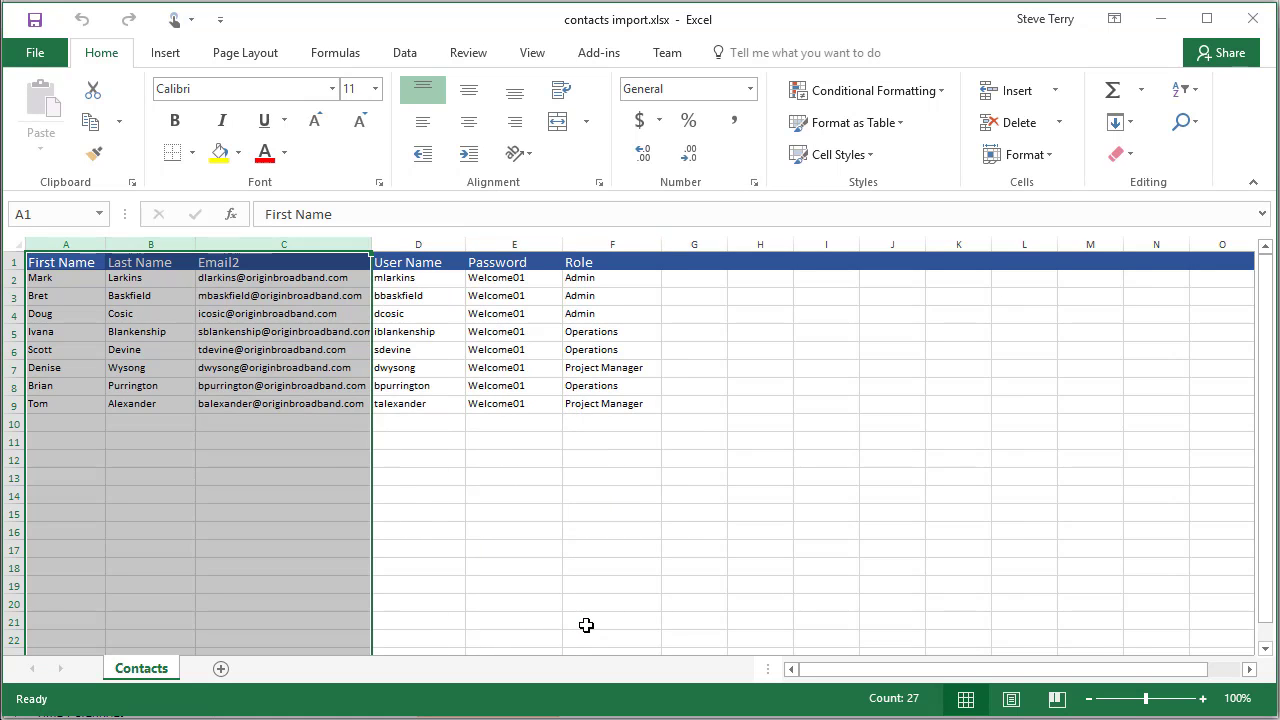
pyautogui.press('Right')
pyautogui.press('Right')
pyautogui.press('Right')
pyautogui.press('Right')
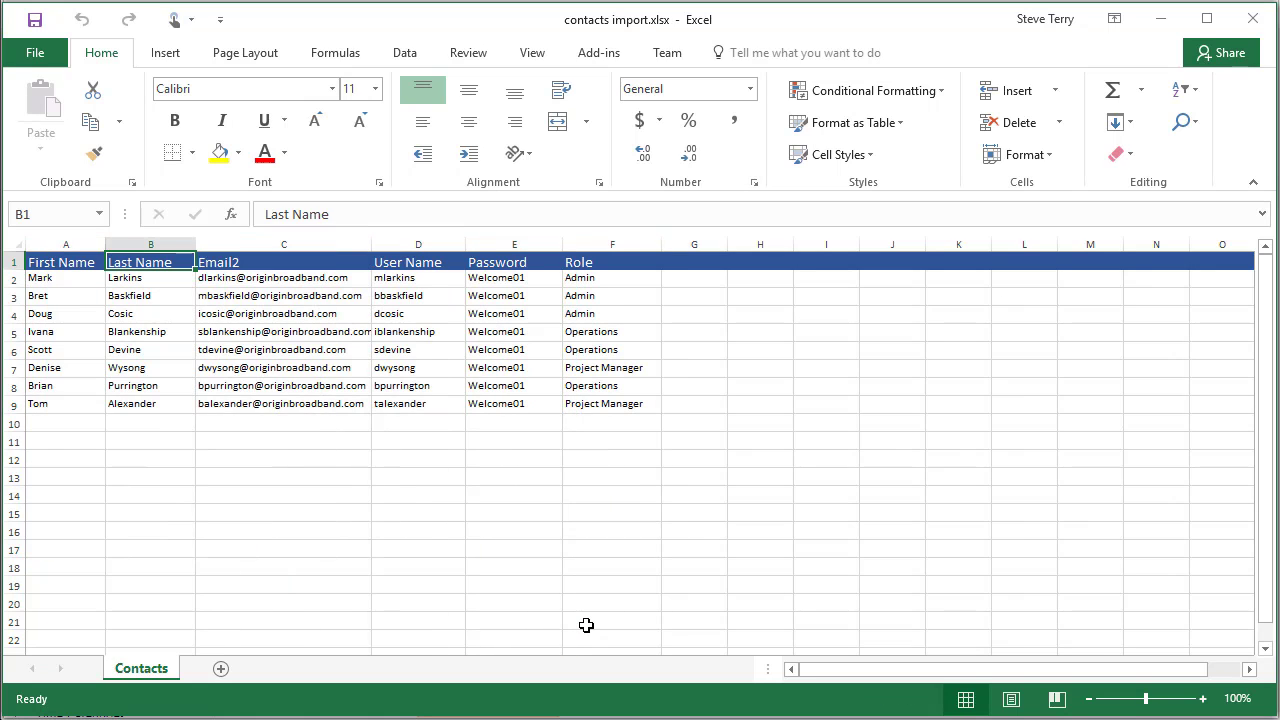
pyautogui.press('Left')
pyautogui.hotkey('shift', 'Right')
pyautogui.hotkey('shift', 'Right')
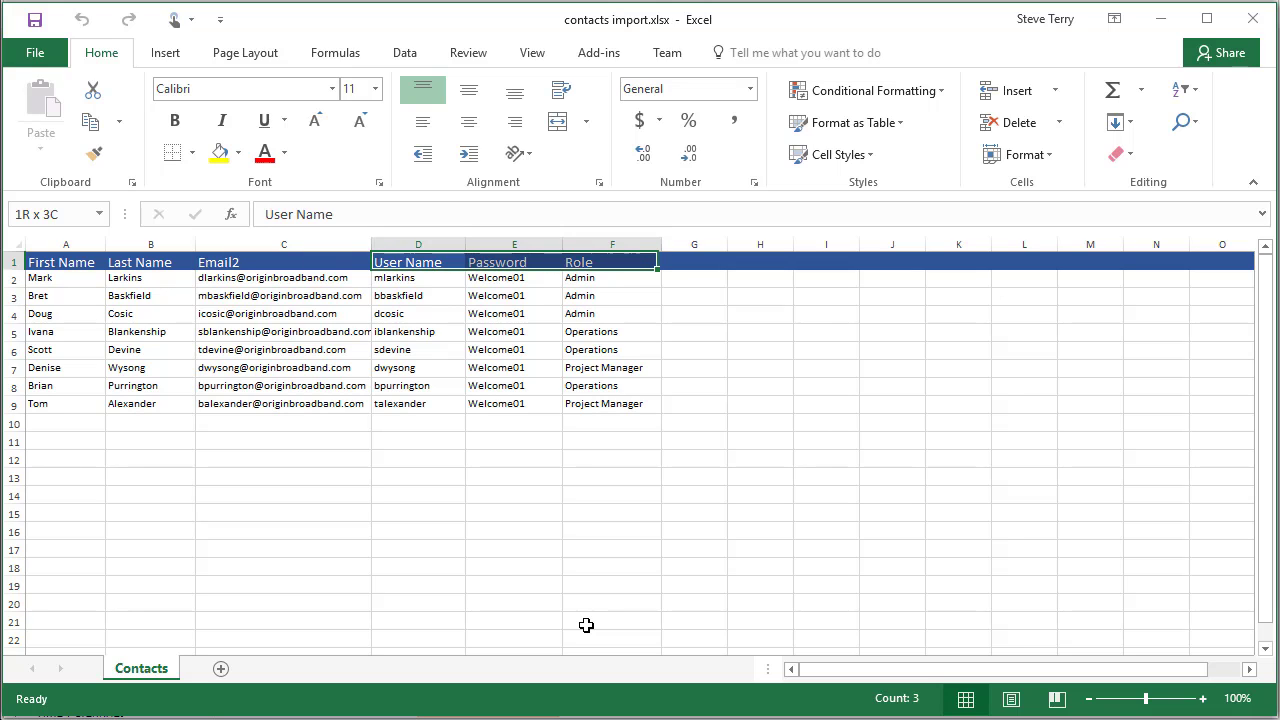
pyautogui.press('Left')
pyautogui.press('Left')
pyautogui.press('Left')
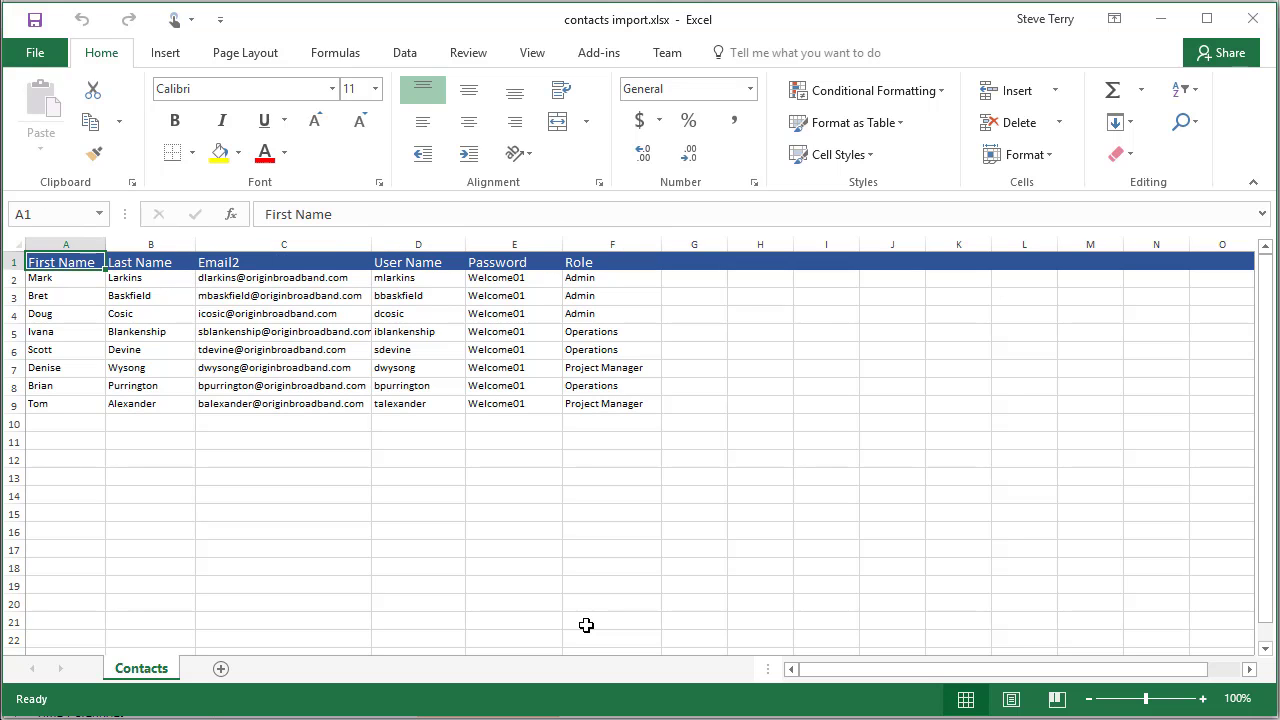
pyautogui.hotkey('shift', 'Right')
pyautogui.hotkey('shift', 'Right')
pyautogui.hotkey('shift', 'Down')
pyautogui.hotkey('shift', 'Down')
pyautogui.hotkey('shift', 'Down')
pyautogui.hotkey('shift', 'Down')
pyautogui.hotkey('shift', 'Down')
pyautogui.hotkey('shift', 'Down')
pyautogui.hotkey('shift', 'Down')
pyautogui.hotkey('shift', 'Down')
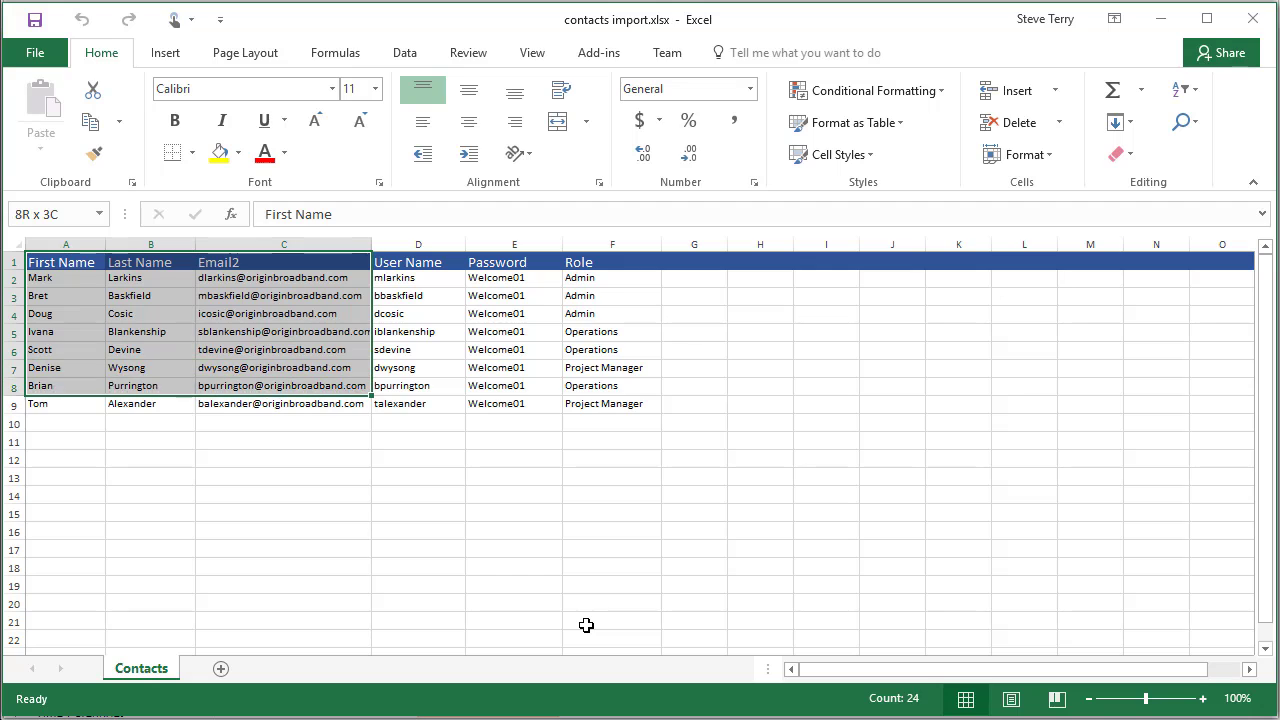
pyautogui.press('Right')
pyautogui.press('Right')
pyautogui.press('Right')
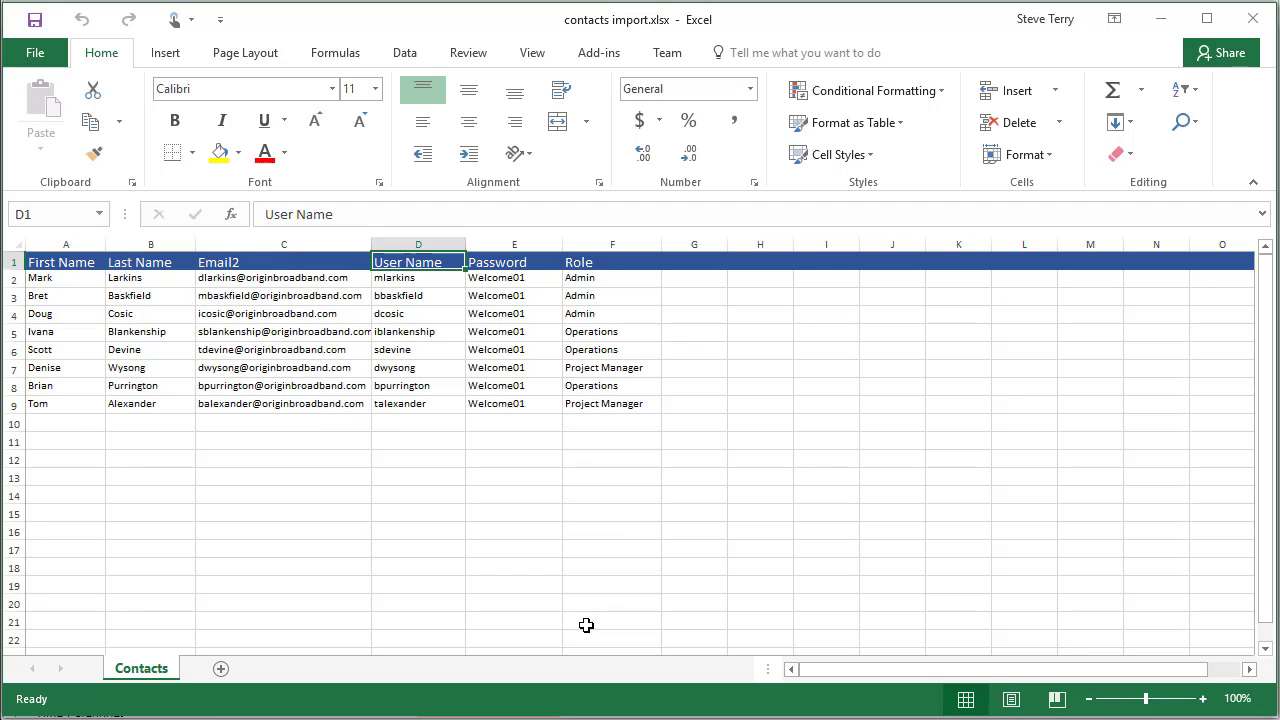
pyautogui.hotkey('shift', 'Down')
pyautogui.hotkey('shift', 'Down')
pyautogui.hotkey('shift', 'Down')
pyautogui.hotkey('shift', 'Down')
pyautogui.hotkey('shift', 'Down')
pyautogui.hotkey('shift', 'Down')
pyautogui.hotkey('shift', 'Down')
pyautogui.hotkey('shift', 'Down')
pyautogui.hotkey('shift', 'Right')
pyautogui.hotkey('shift', 'Right')
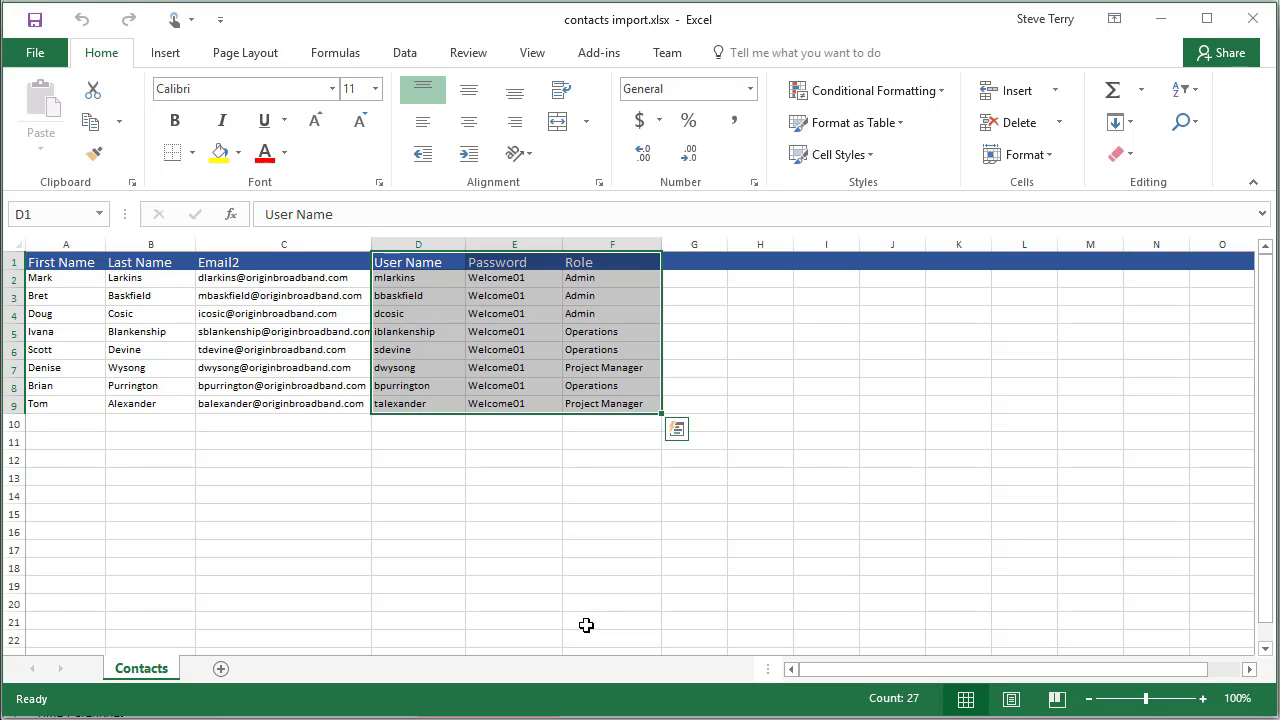
pyautogui.press('Left')
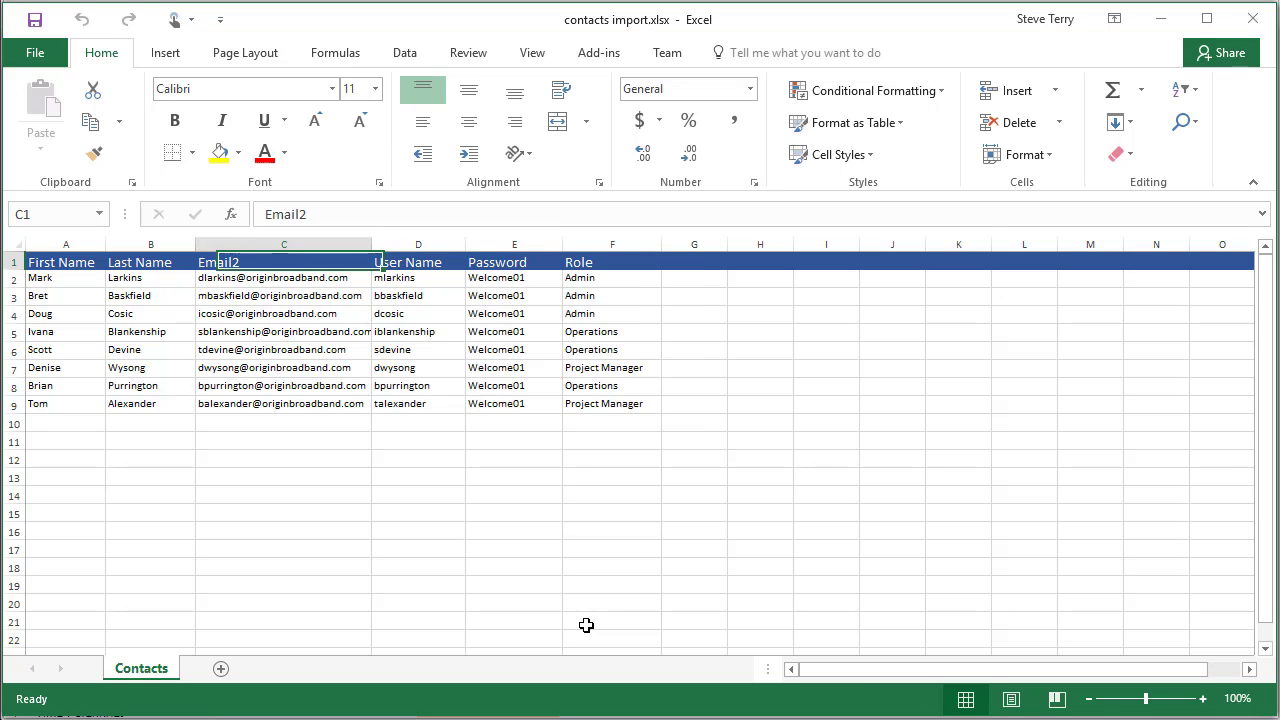
pyautogui.press('Left')
pyautogui.press('Left')
pyautogui.press('Right')
pyautogui.press('Right')
pyautogui.press('Right')
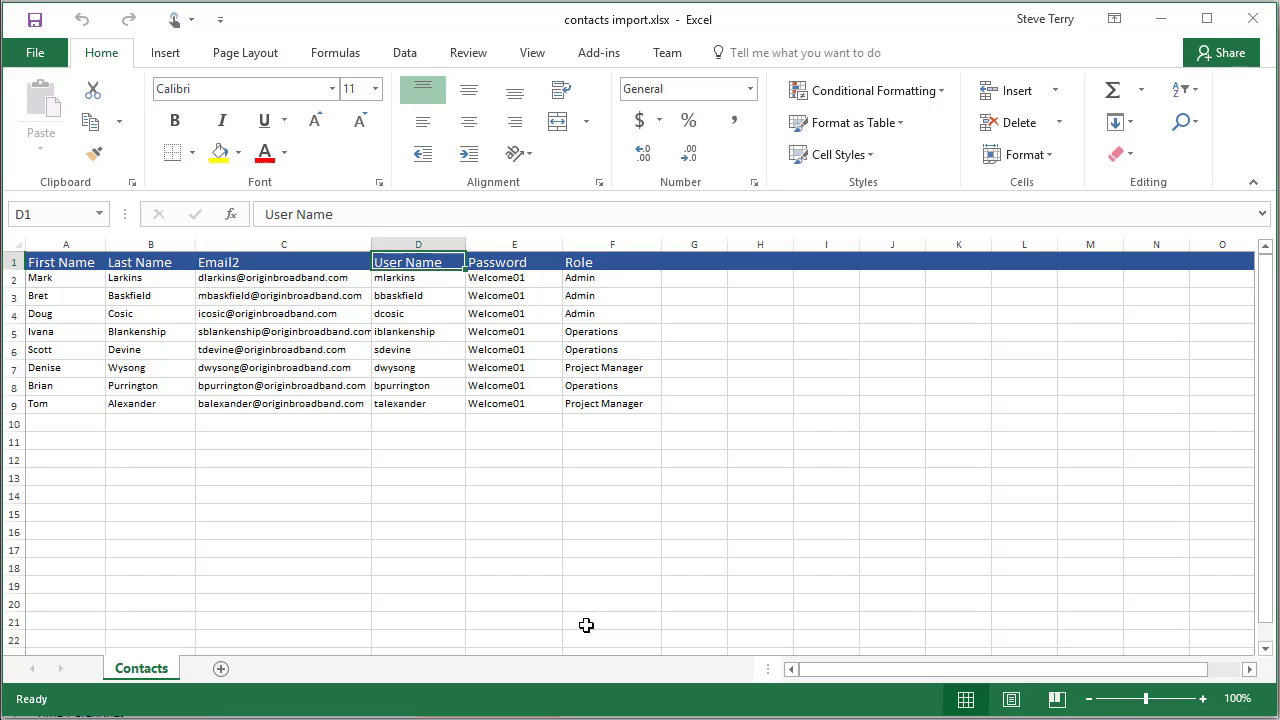
pyautogui.press('Left')
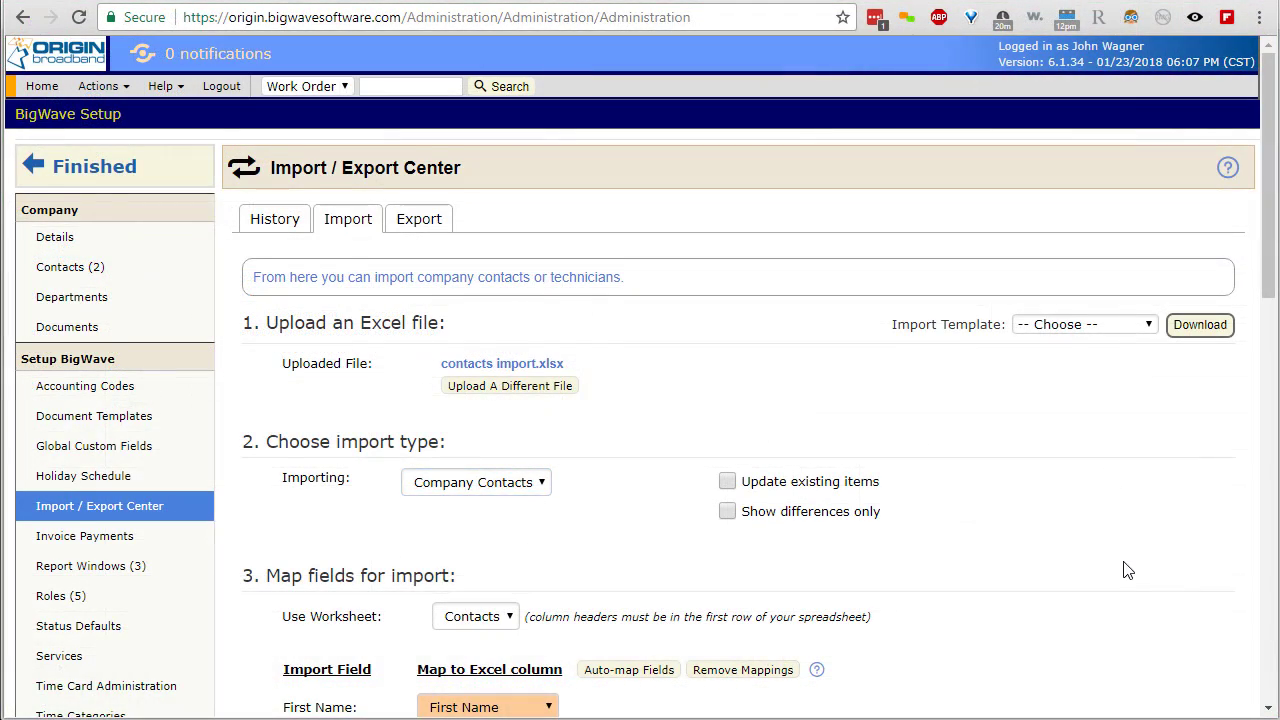
# - Remove the User Name, Password and Role column mappings
pyautogui.scroll(-2, 1128, 570)
pyautogui.scroll(-4, 1128, 570)
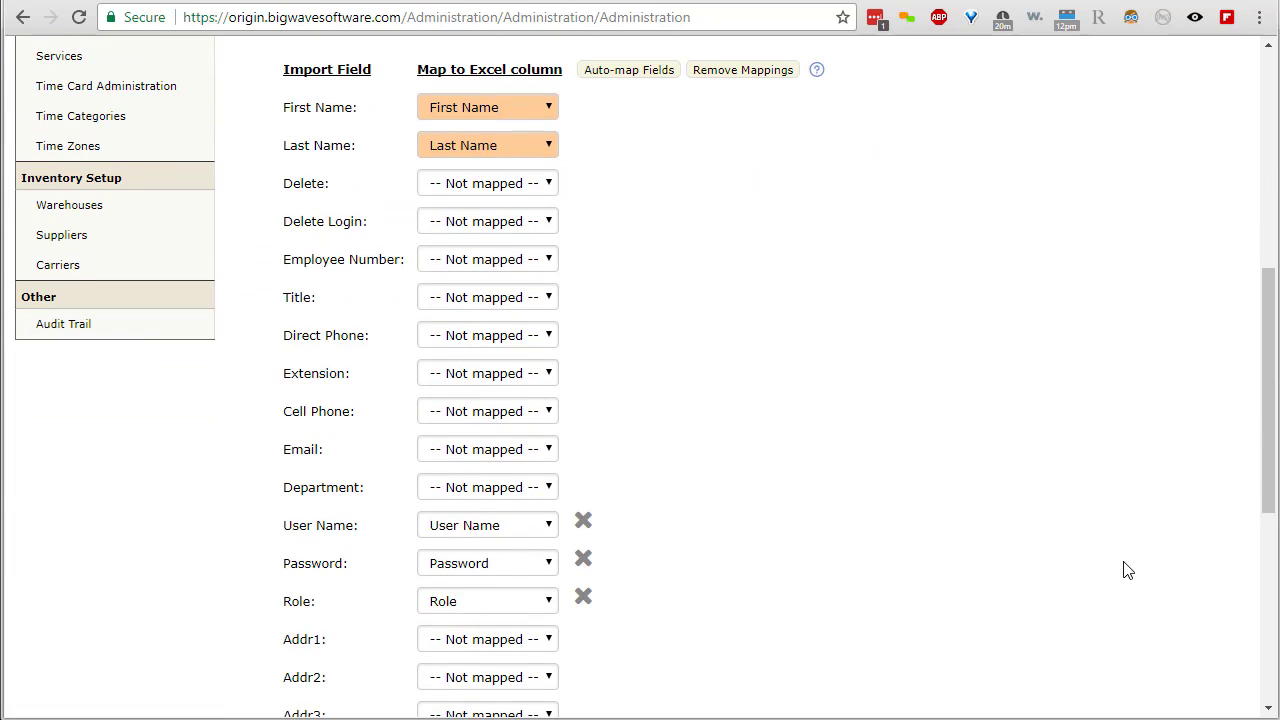
pyautogui.click(583, 521)
pyautogui.click(583, 561)
pyautogui.click(583, 598)
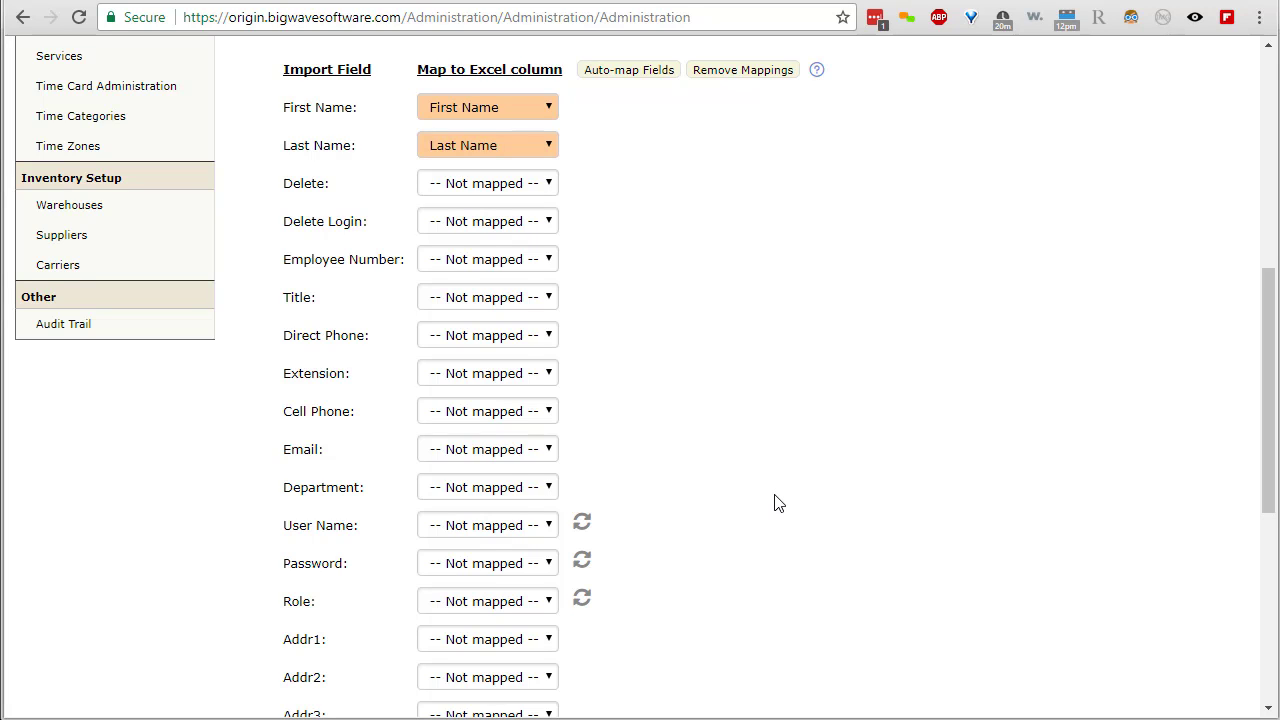
# - Map the Email field to the Email2 column
pyautogui.scroll(1, 778, 502)
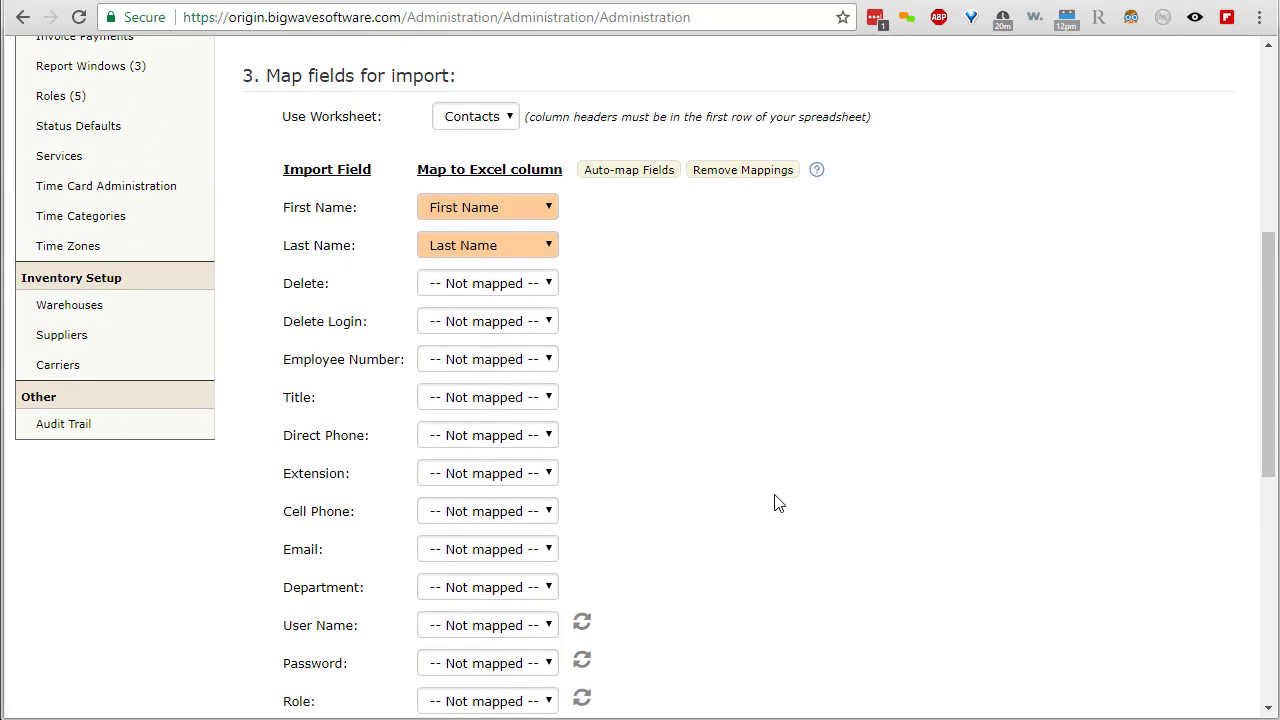
pyautogui.click(521, 557)
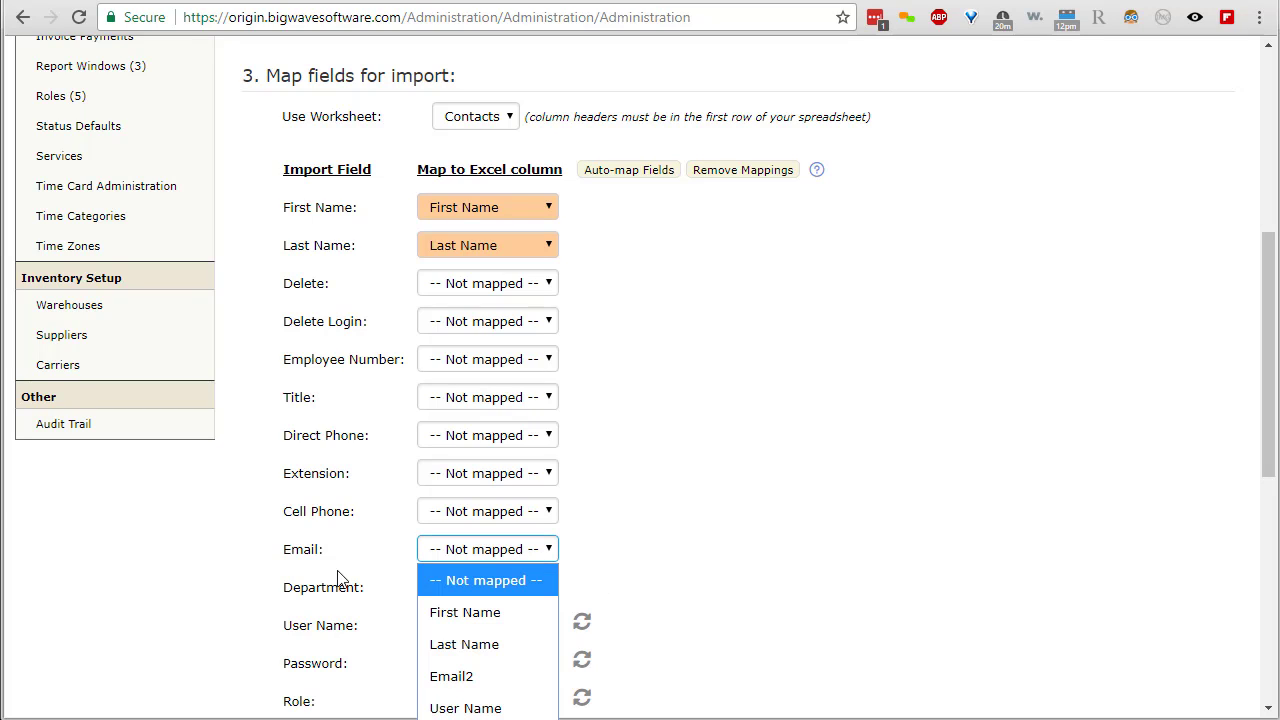
pyautogui.click(443, 678)
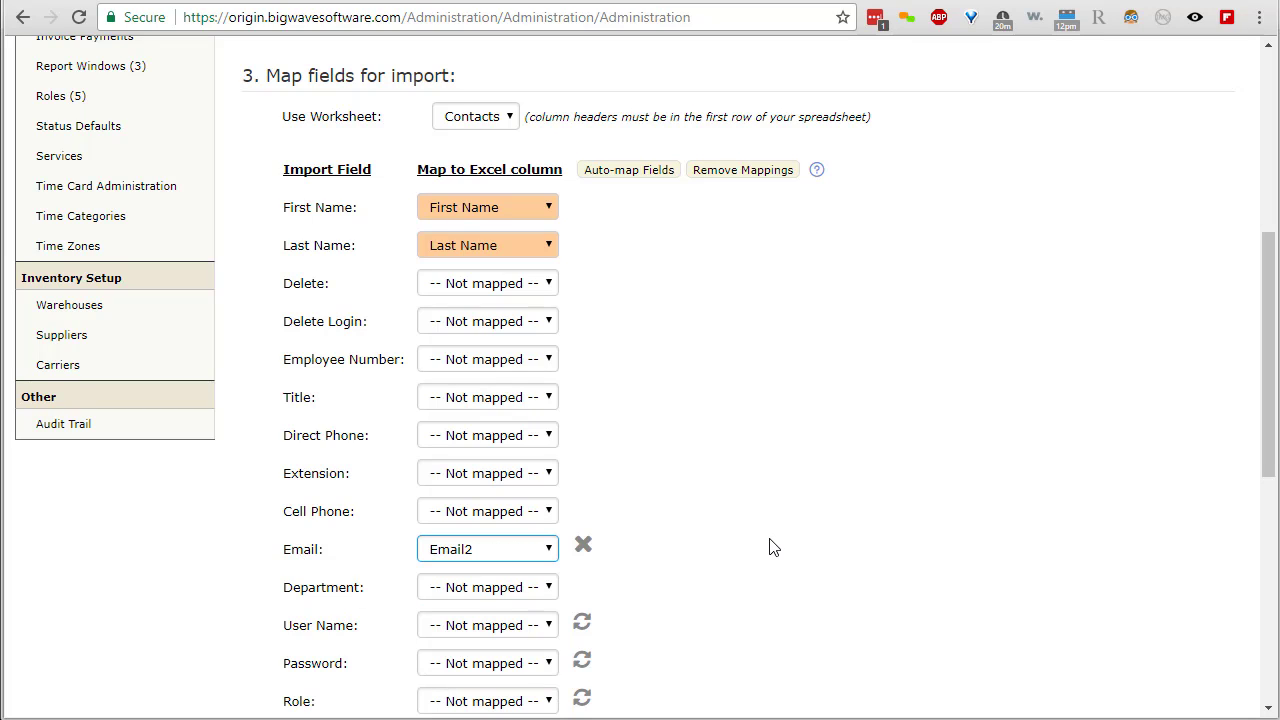
pyautogui.scroll(-5, 775, 545)
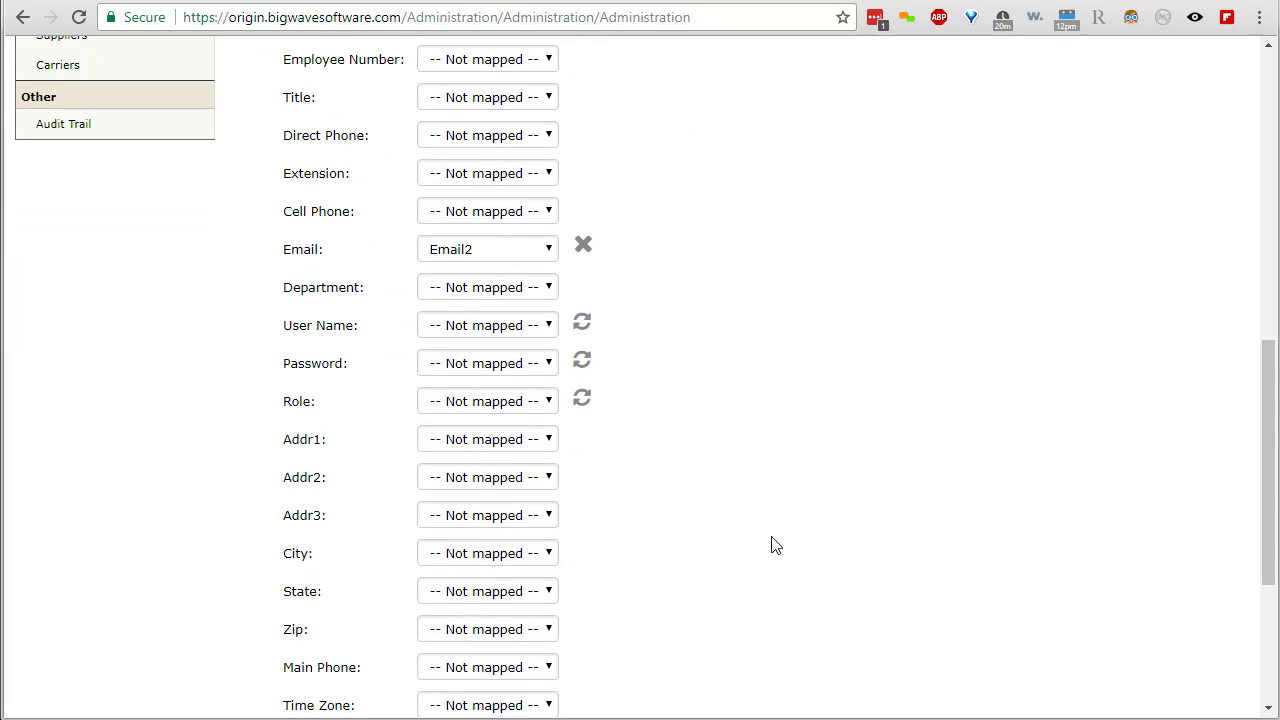
# - Import the worksheet (7 of 8 rows imported) and open the downloaded IMPORT FEEDBACK file
pyautogui.click(357, 587)
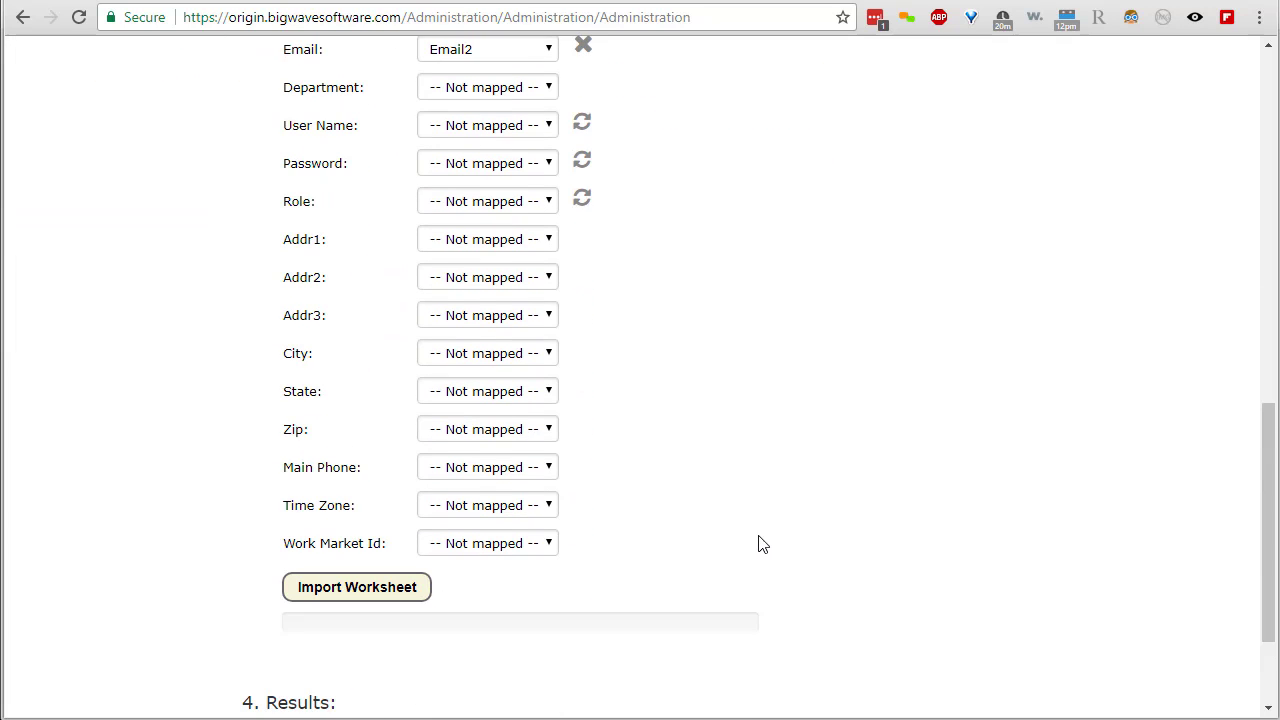
pyautogui.scroll(-2, 1050, 597)
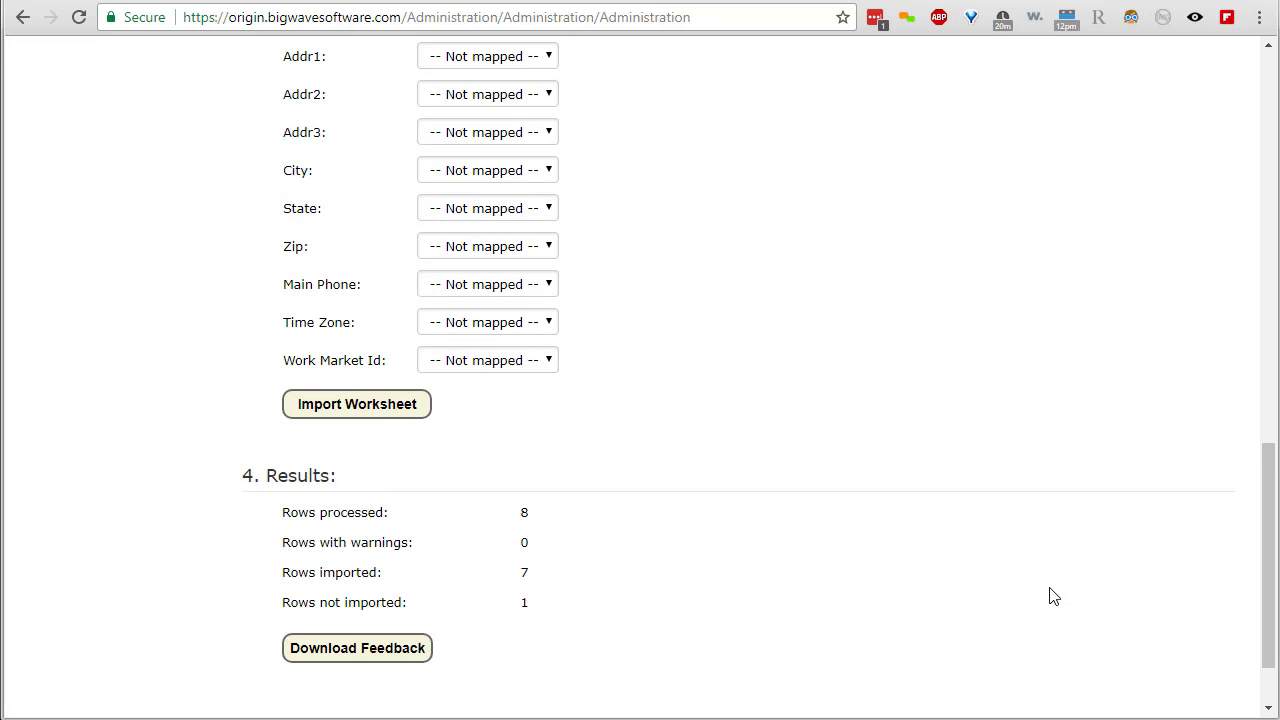
pyautogui.click(368, 652)
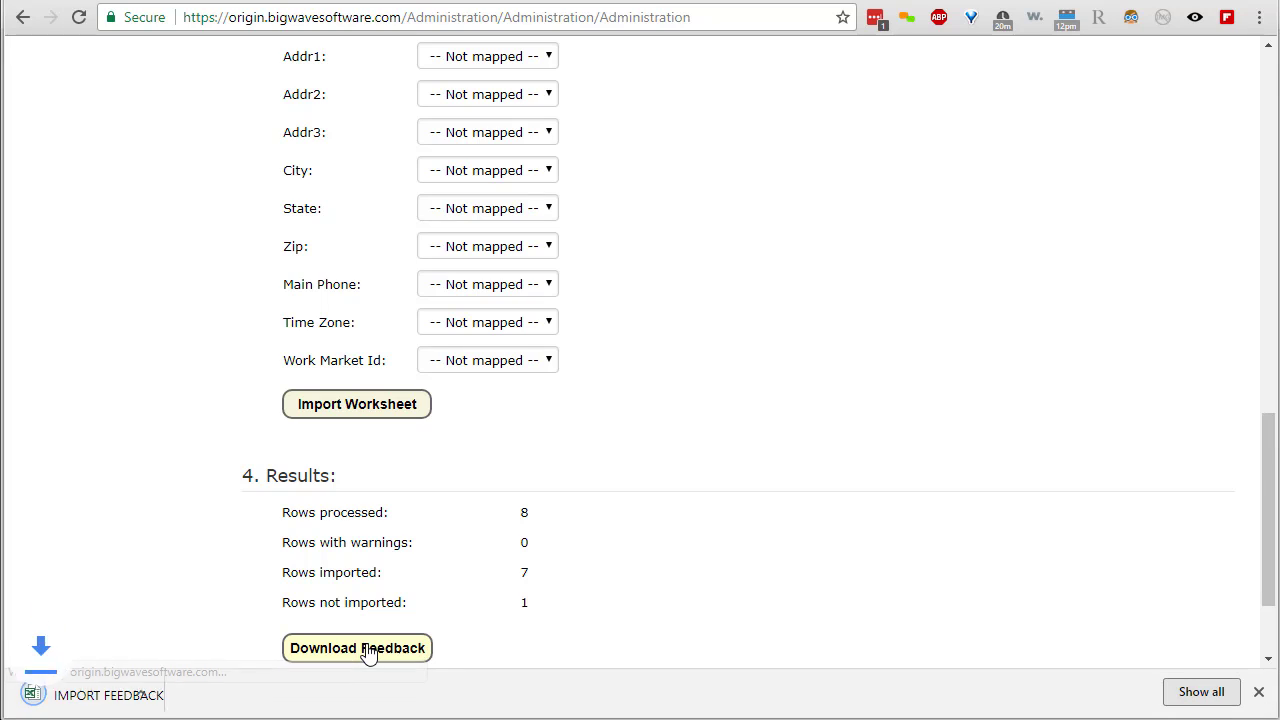
pyautogui.click(151, 696)
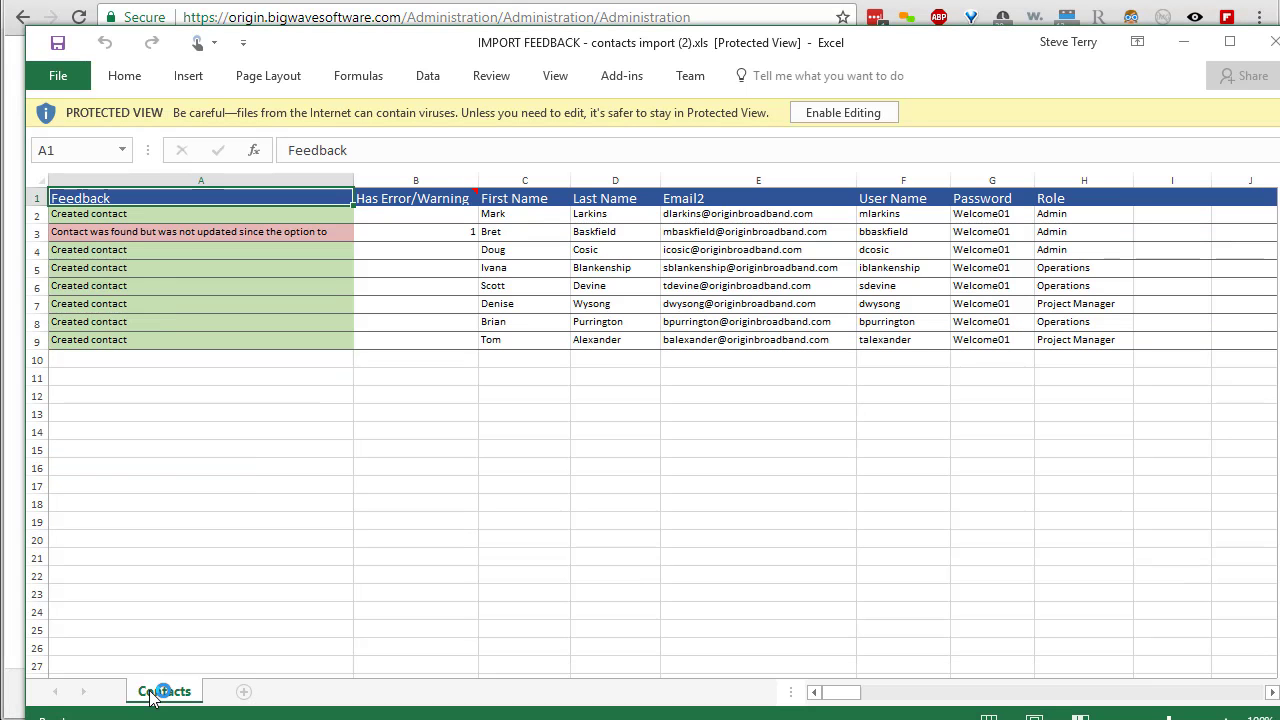
# - Enable editing, maximize the feedback workbook, and compare row 3's 'not updated' note with its names
pyautogui.click(850, 112)
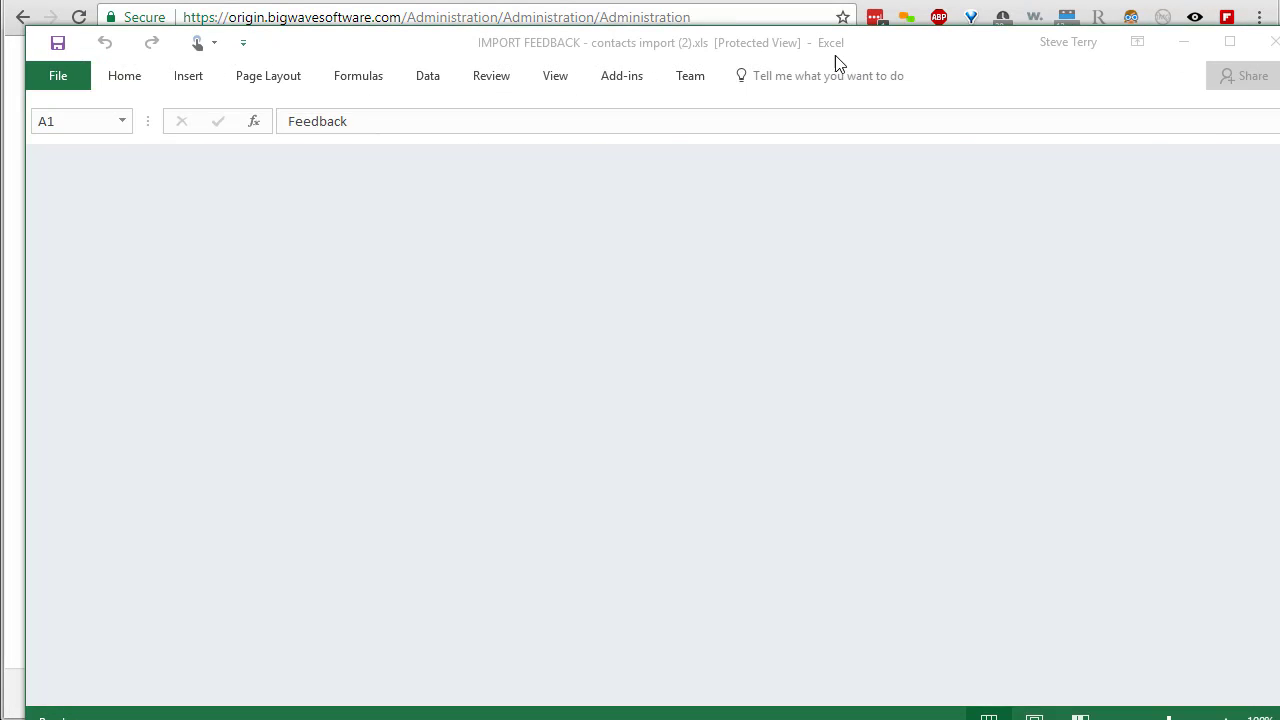
pyautogui.doubleClick(780, 35)
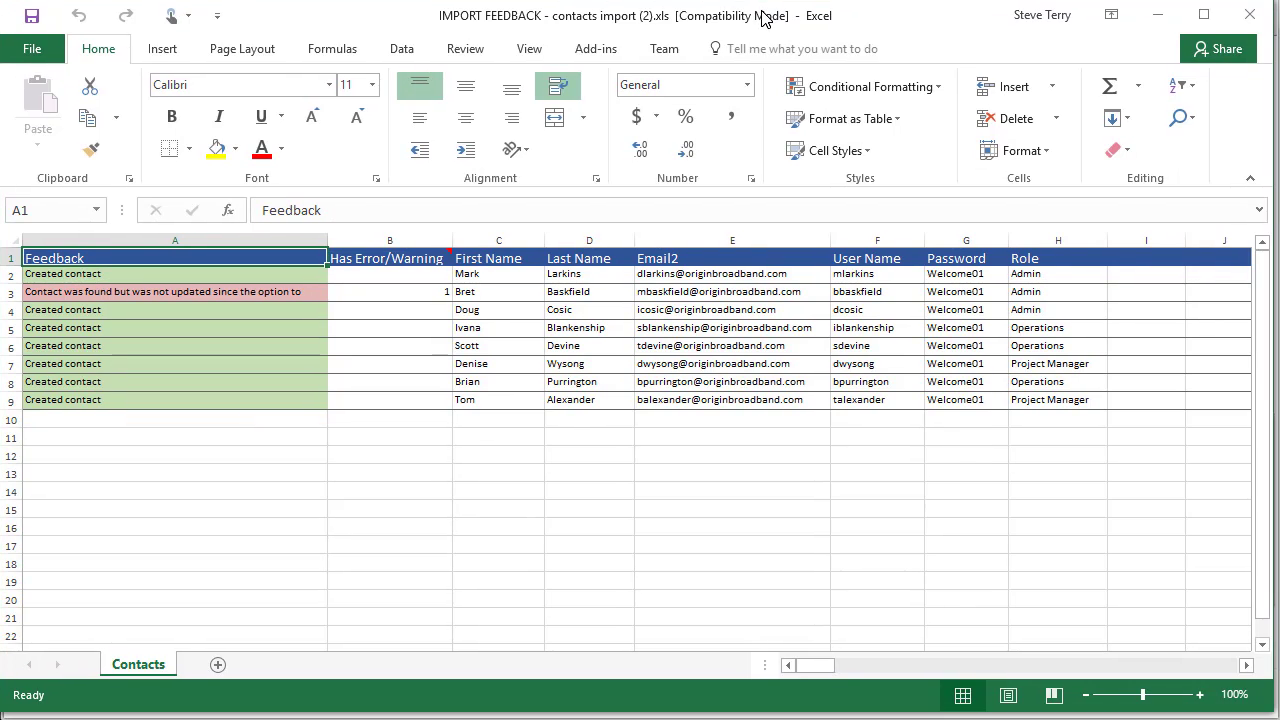
pyautogui.click(238, 292)
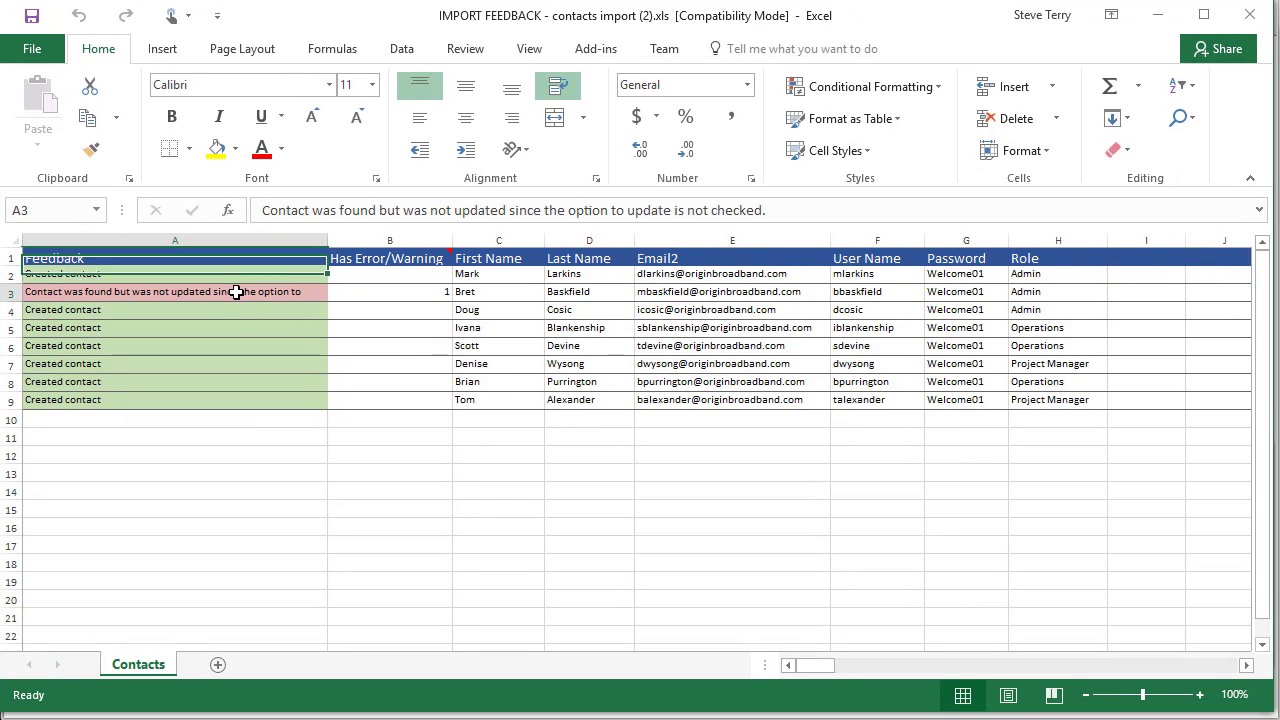
pyautogui.press('Right')
pyautogui.press('Right')
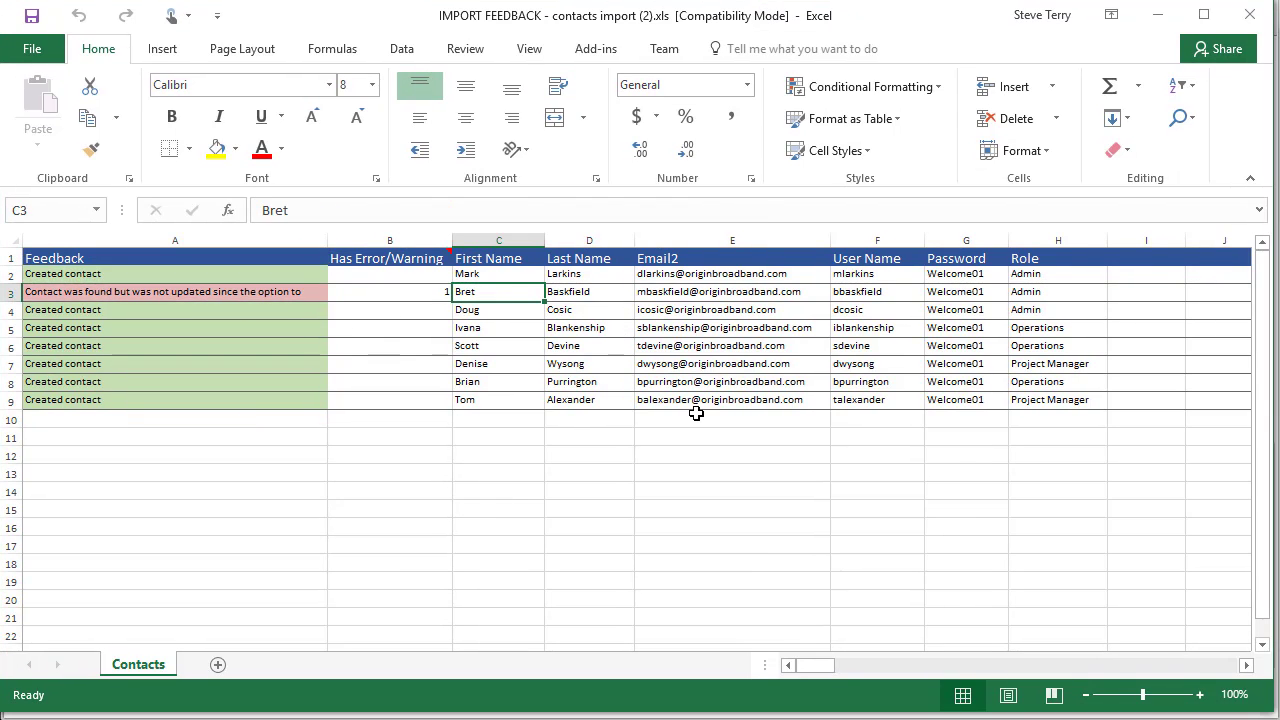
pyautogui.press('Left')
pyautogui.press('Left')
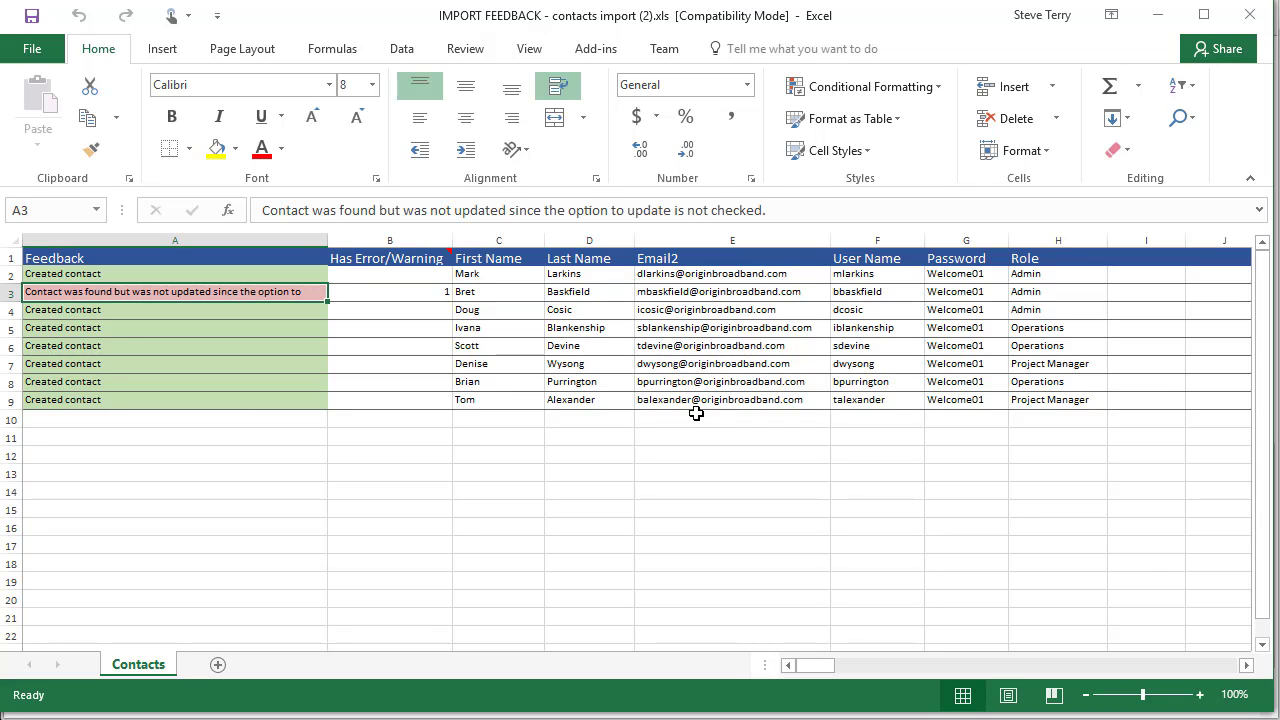
pyautogui.press('Right')
pyautogui.press('Right')
pyautogui.press('Right')
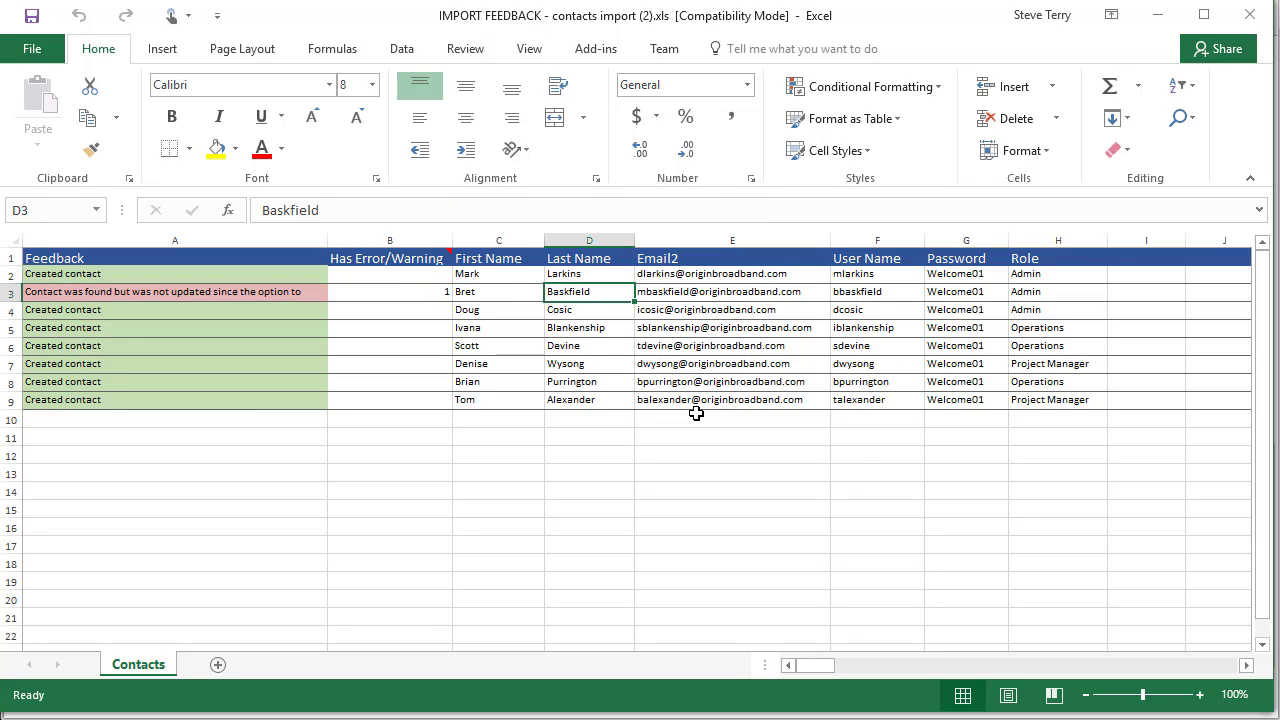
pyautogui.press('Left')
pyautogui.press('Left')
pyautogui.press('Left')
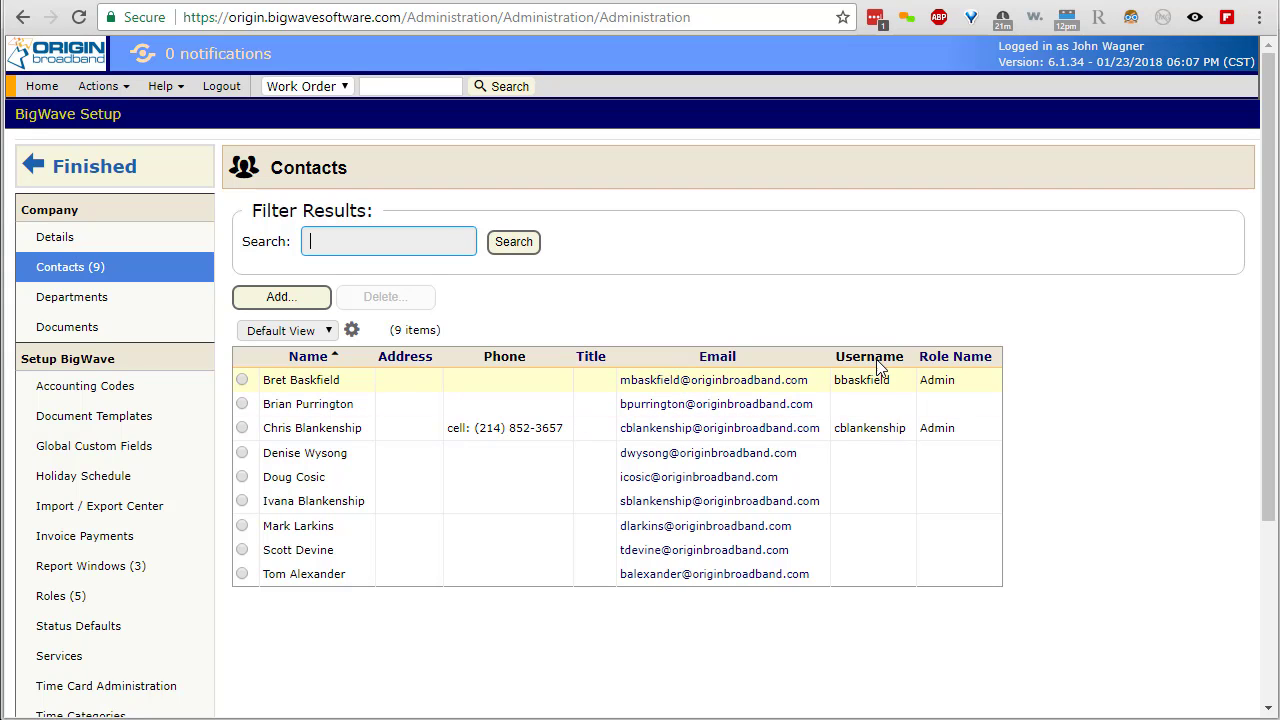
# - Upload contacts import.xlsx as a Company Contacts import with existing items set to update
pyautogui.click(110, 512)
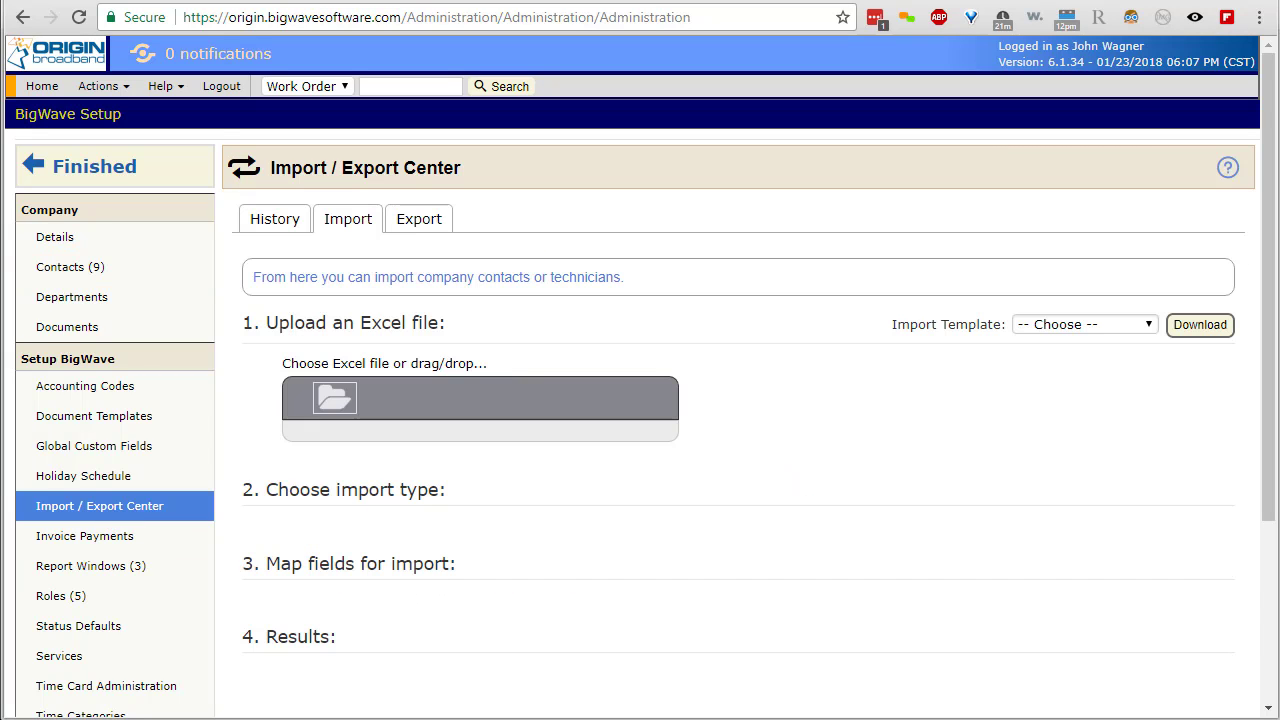
pyautogui.moveTo(1279, 400); pyautogui.dragTo(427, 408)
pyautogui.click(517, 489)
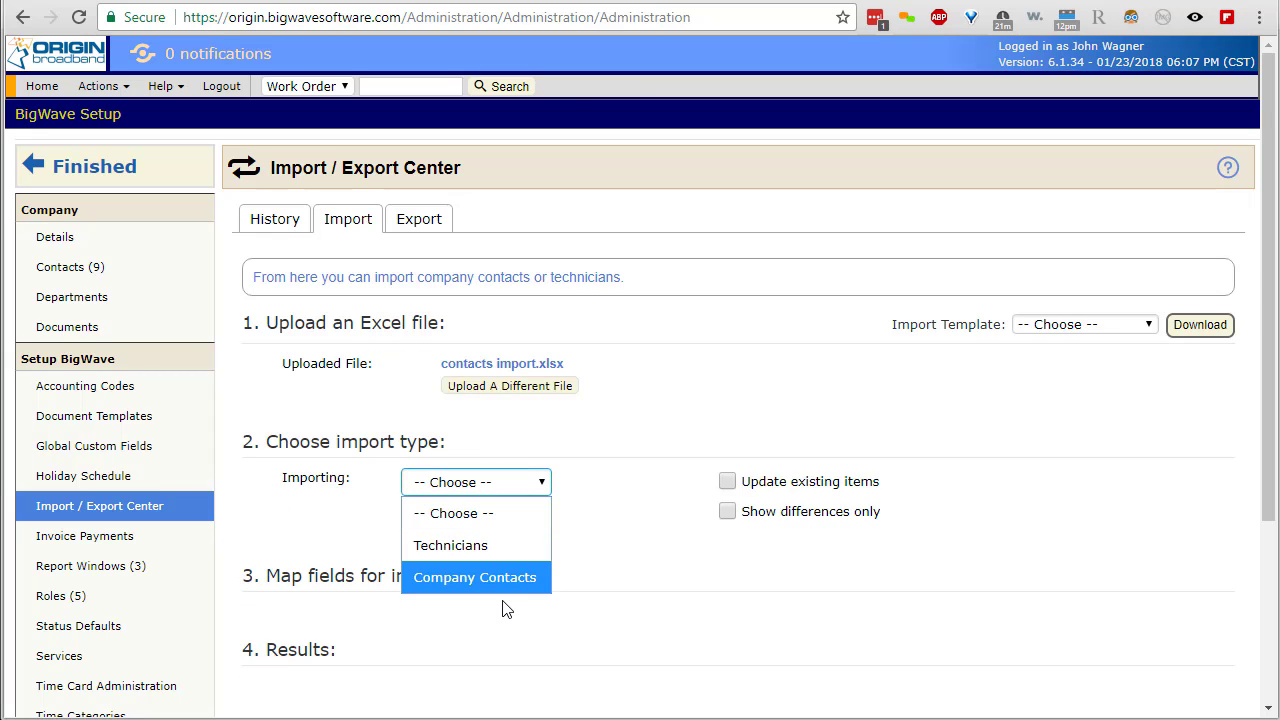
pyautogui.click(506, 577)
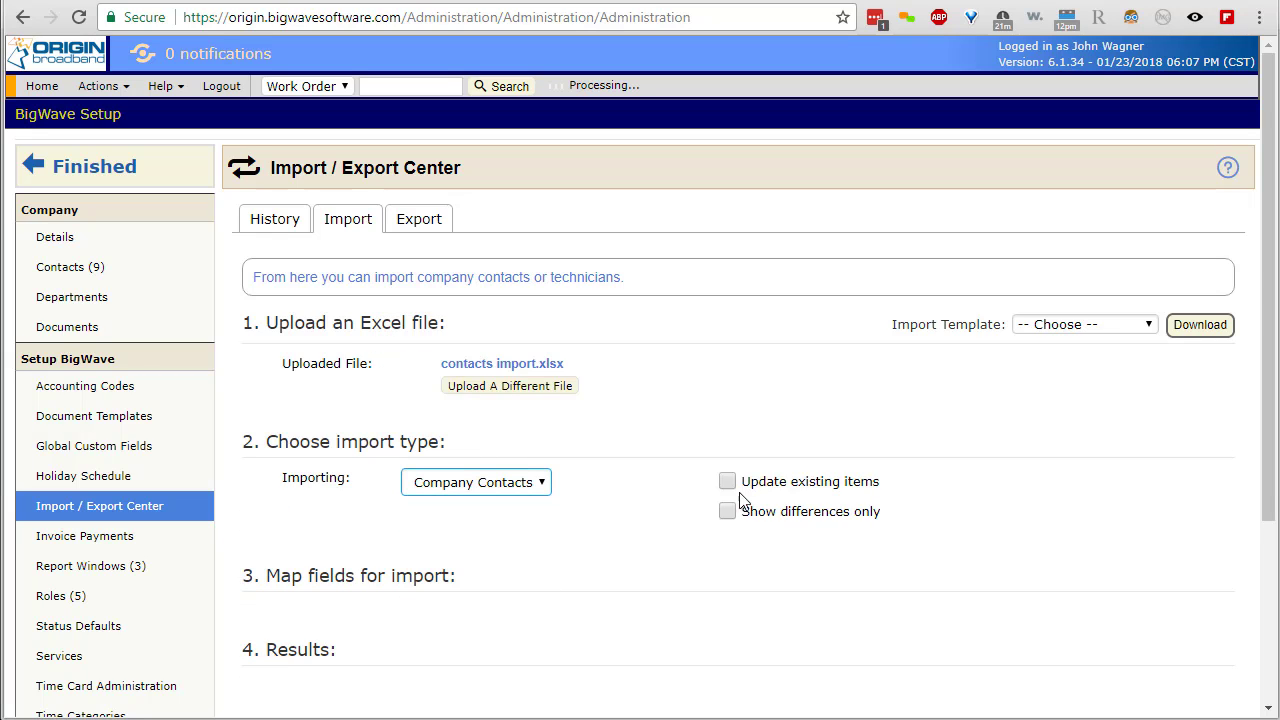
pyautogui.click(805, 490)
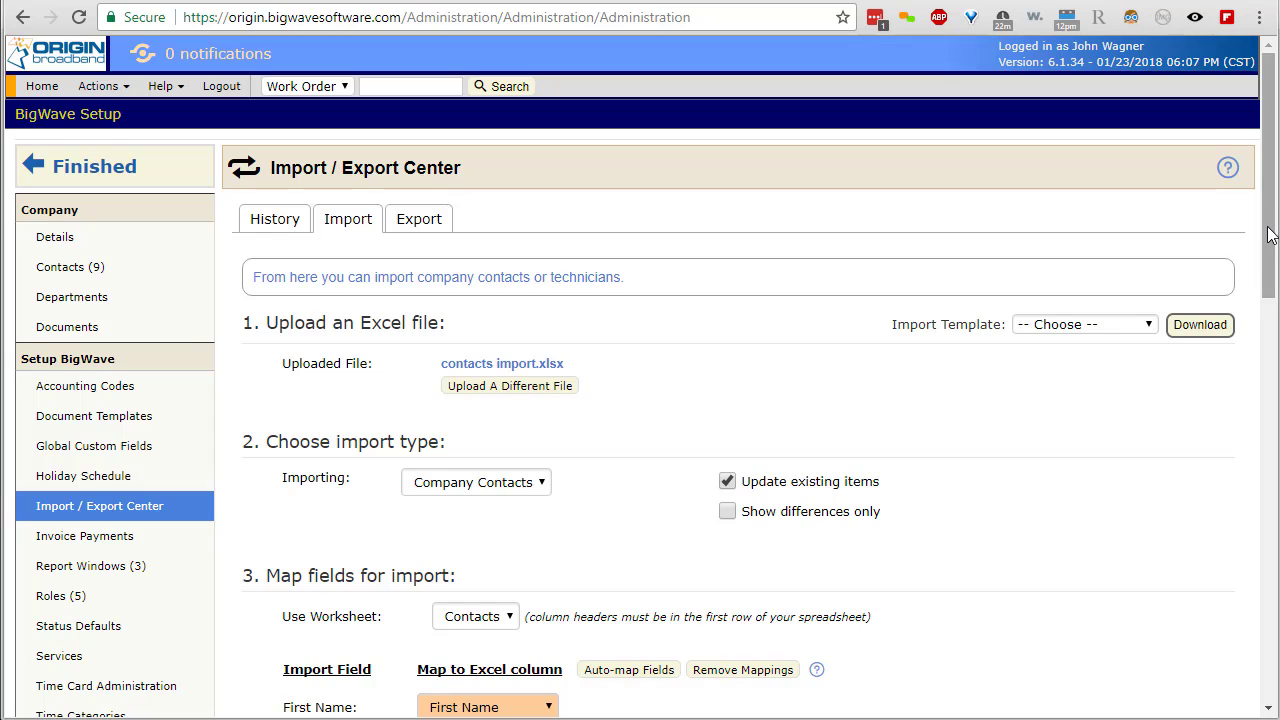
# - Review the field mappings, leaving the Email mapping unchanged
pyautogui.moveTo(1270, 254); pyautogui.dragTo(1272, 272)
pyautogui.moveTo(1270, 272); pyautogui.dragTo(1268, 370)
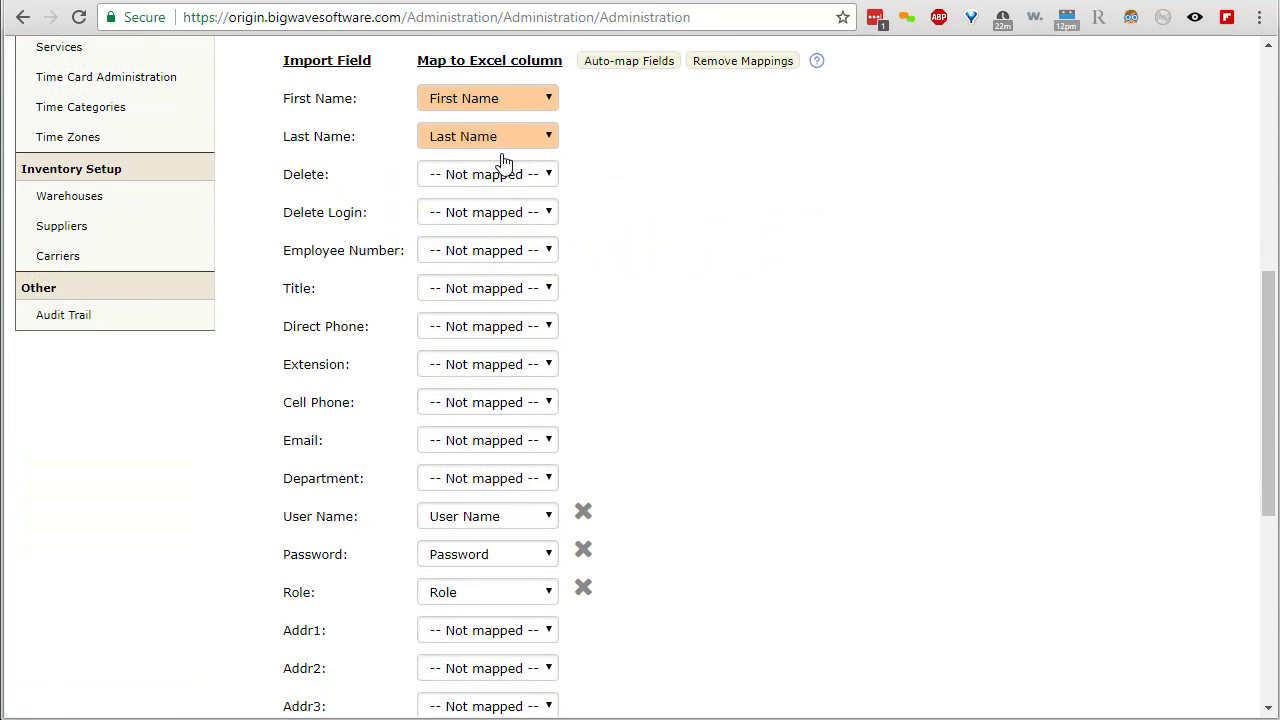
pyautogui.scroll(-2, 750, 543)
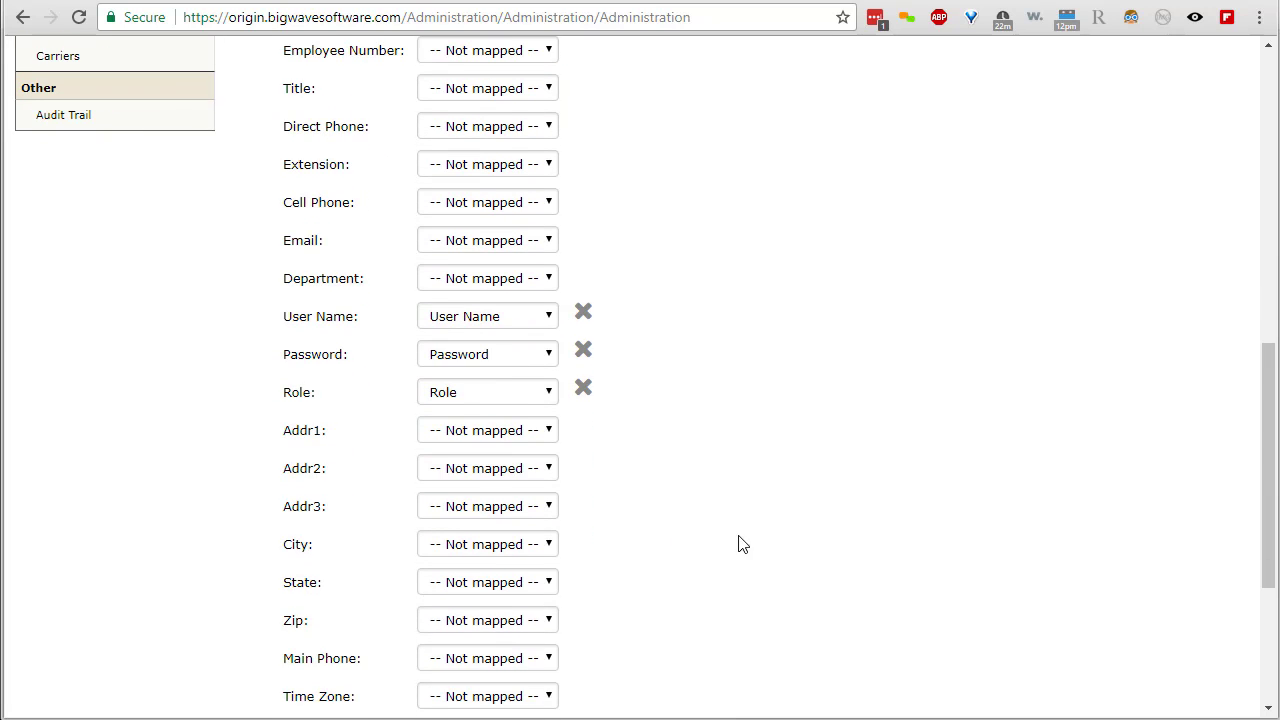
pyautogui.click(472, 246)
pyautogui.click(834, 417)
pyautogui.scroll(-3, 770, 580)
# - Import the worksheet (8 processed, 4 imported, 3 not) and open the IMPORT FEEDBACK (3) workbook
pyautogui.click(395, 478)
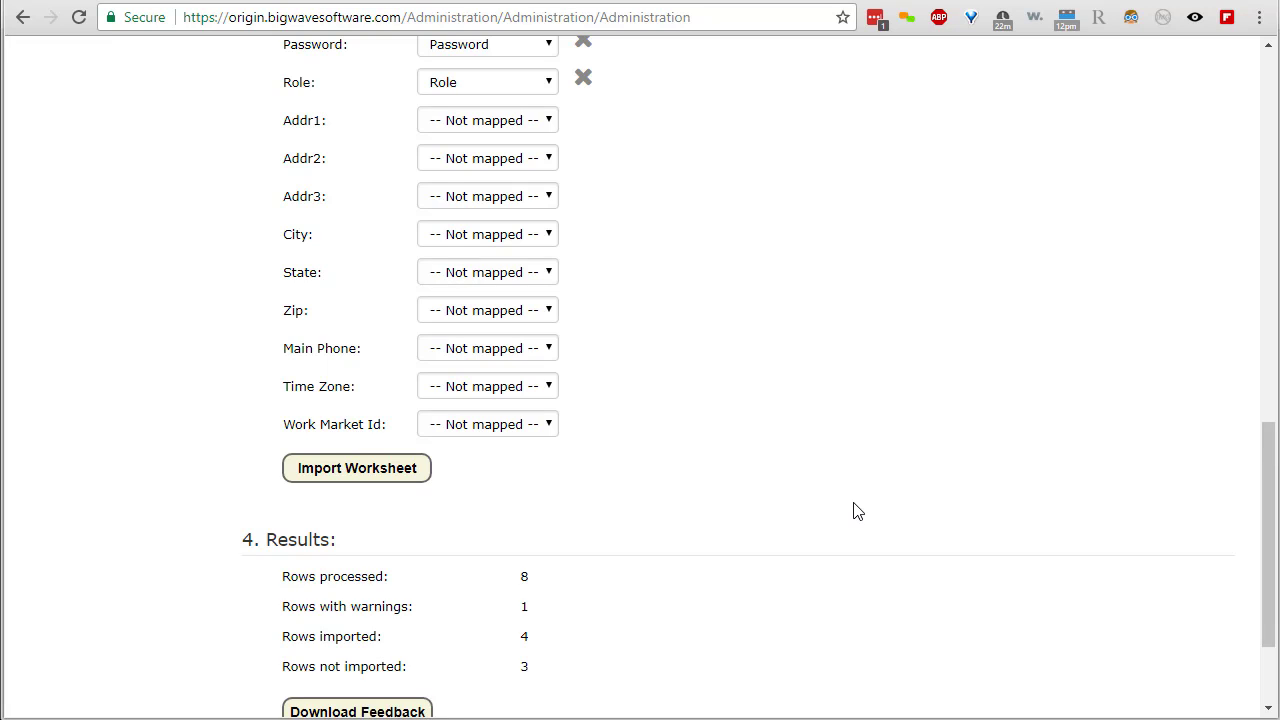
pyautogui.scroll(-2, 853, 511)
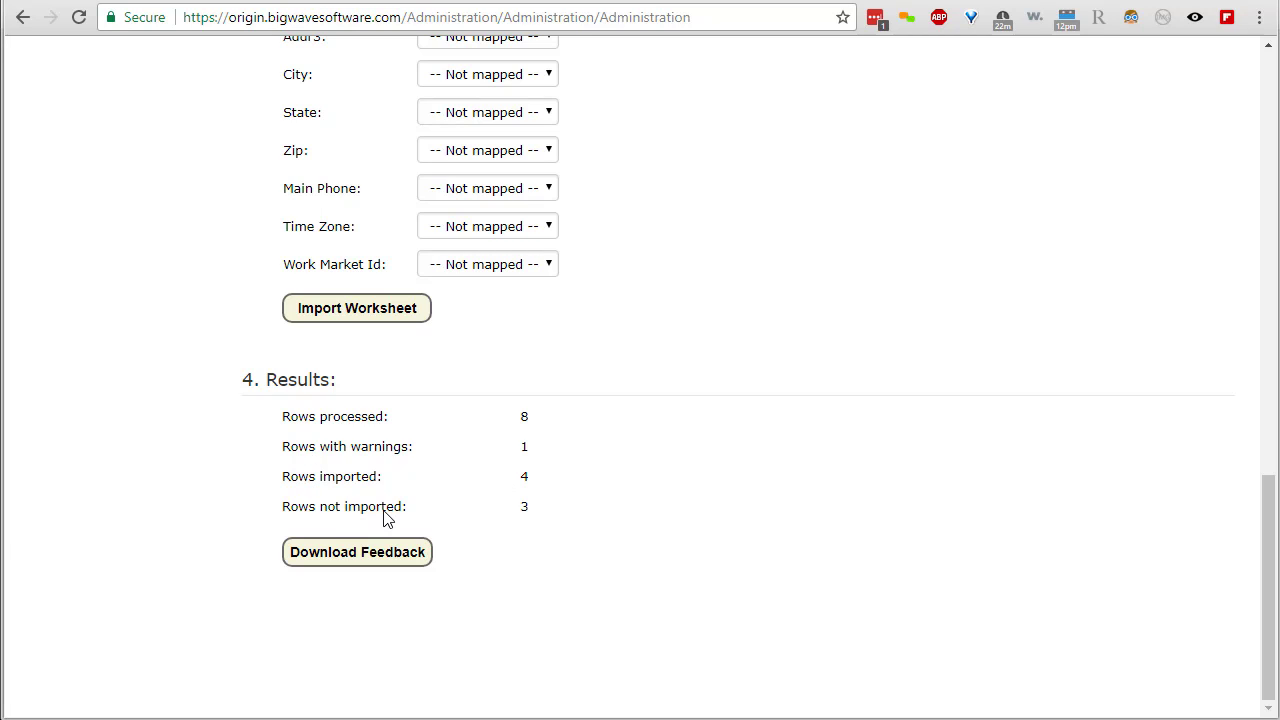
pyautogui.click(386, 552)
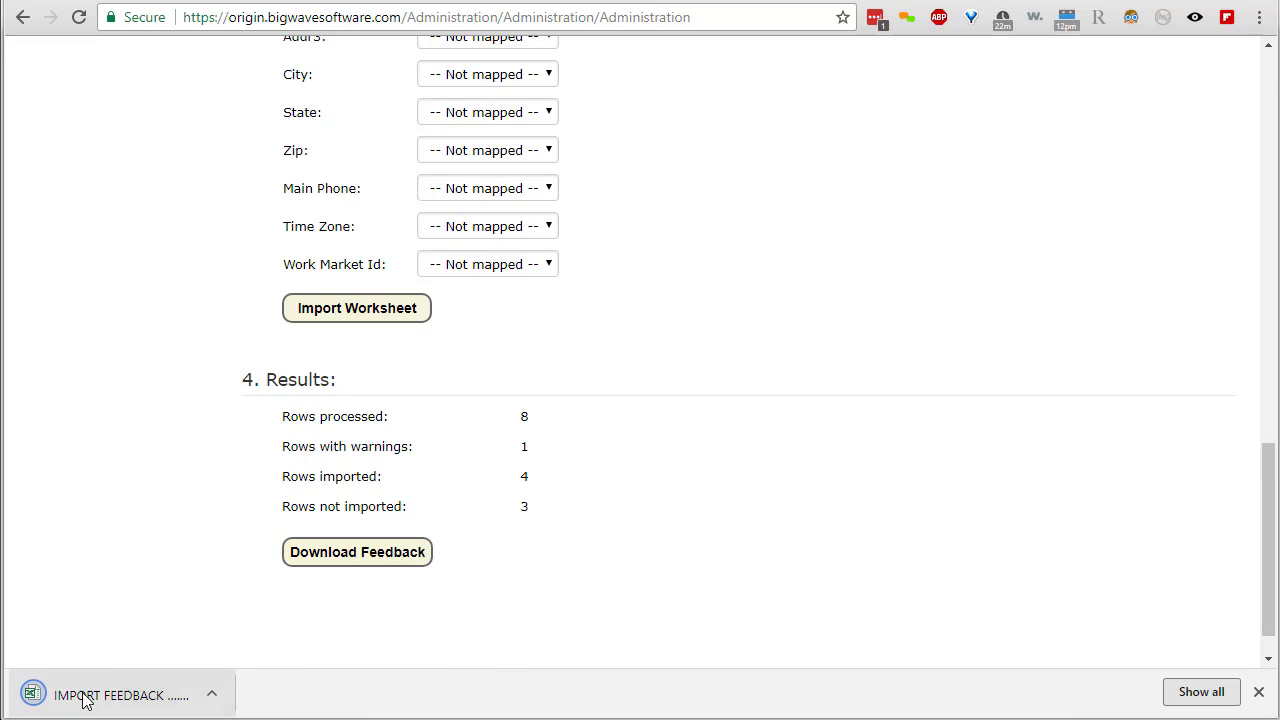
pyautogui.click(85, 697)
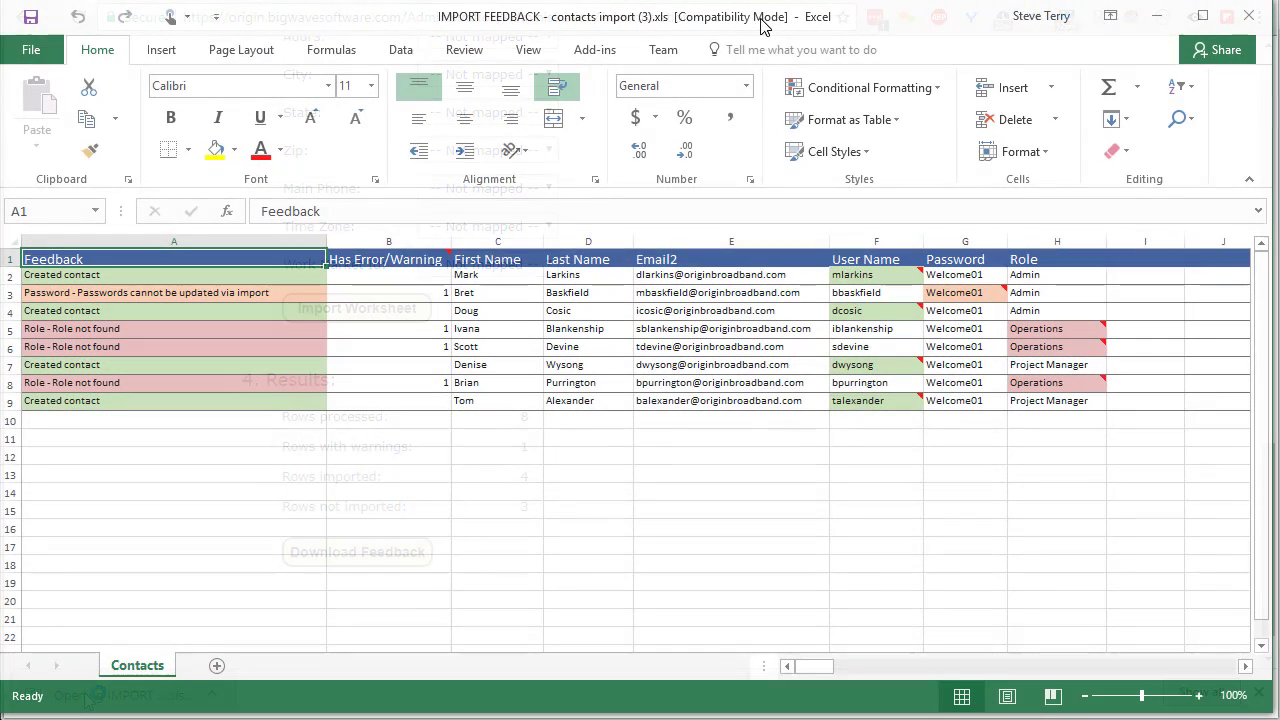
pyautogui.click(418, 276)
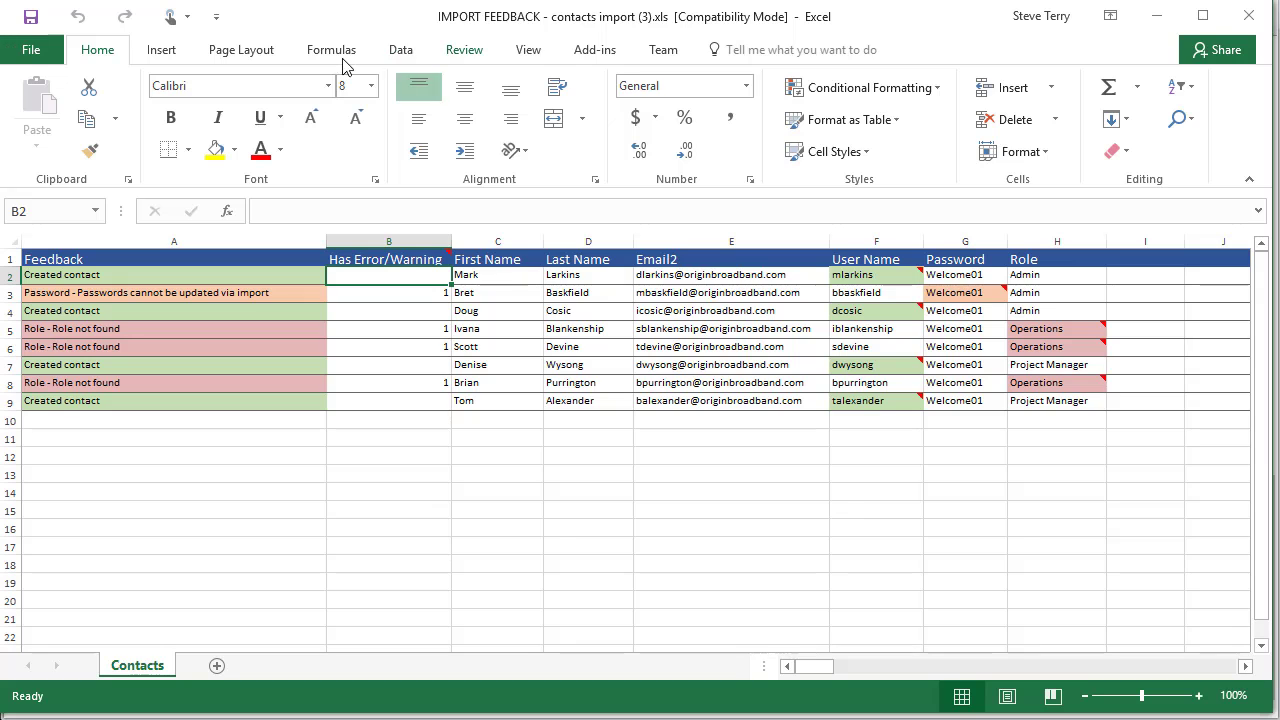
pyautogui.click(400, 51)
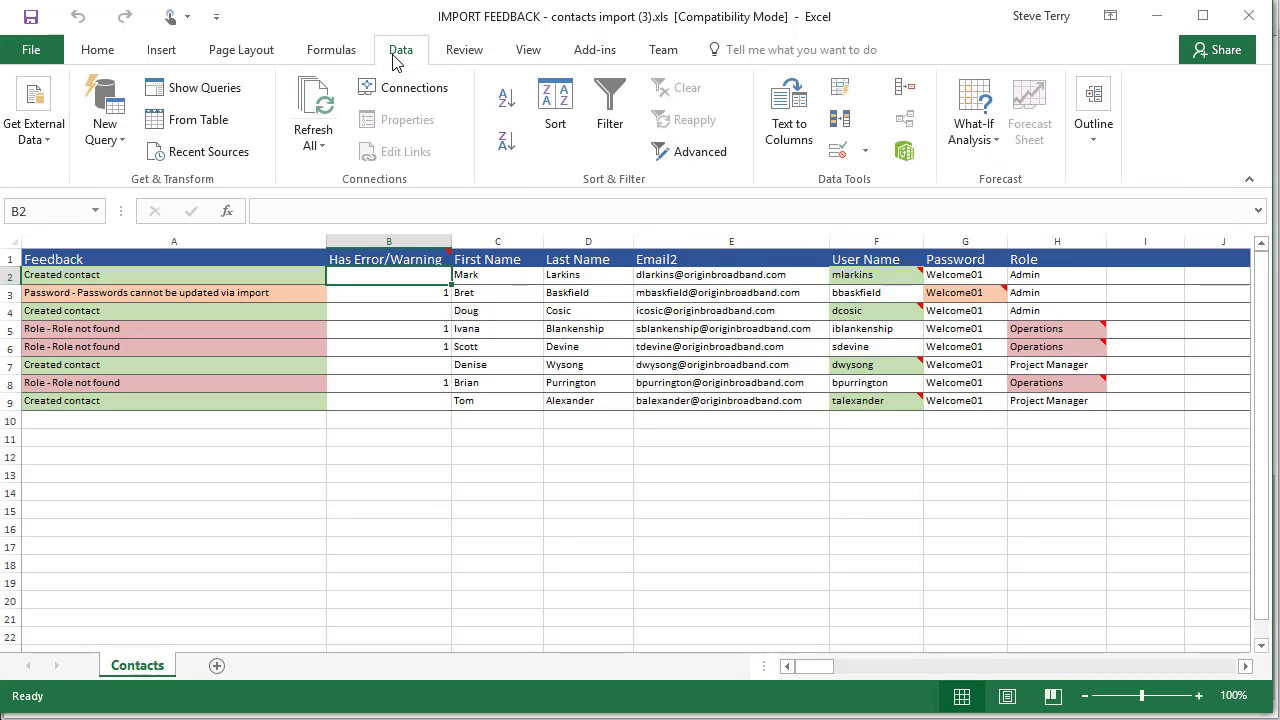
pyautogui.click(506, 143)
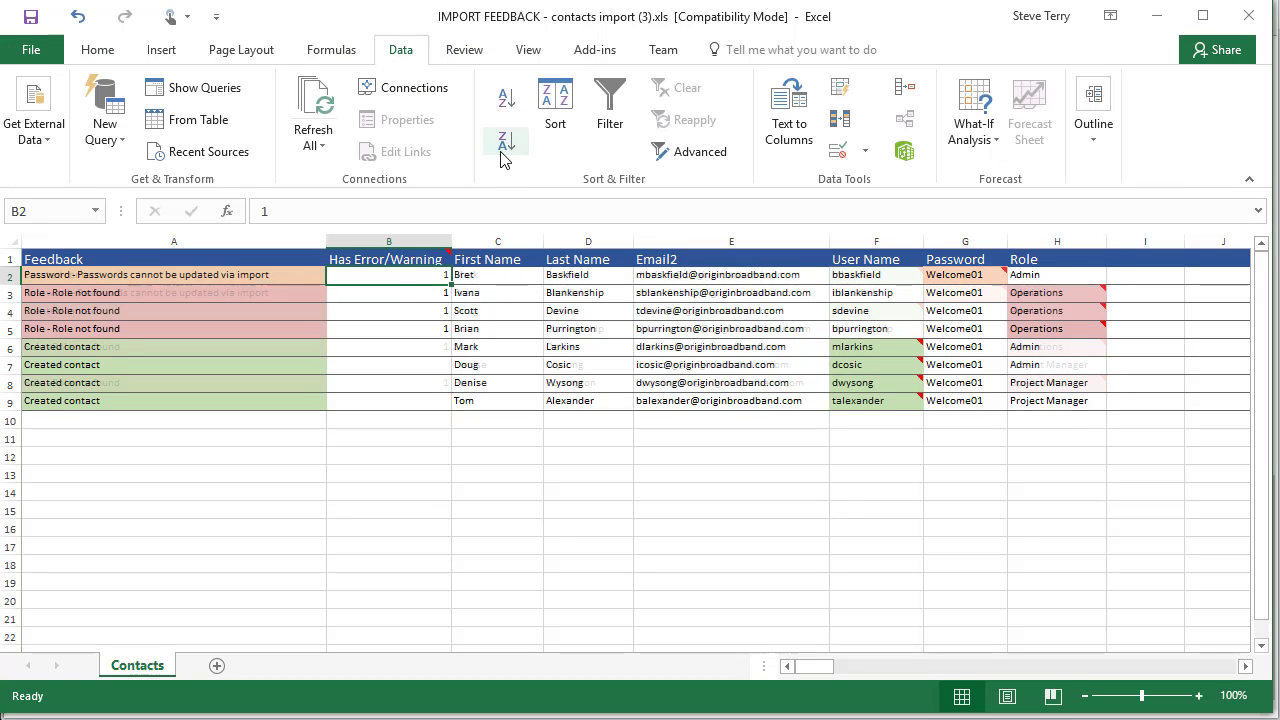
pyautogui.click(228, 278)
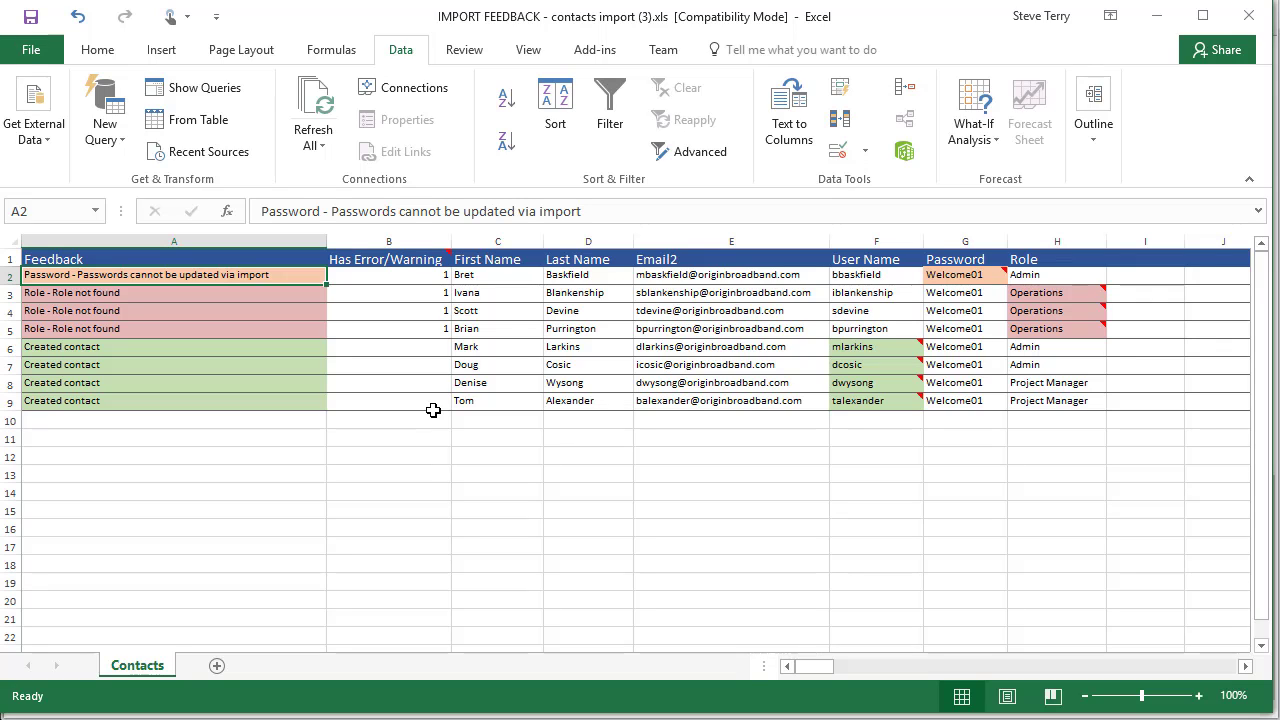
pyautogui.press('Right')
pyautogui.press('Right')
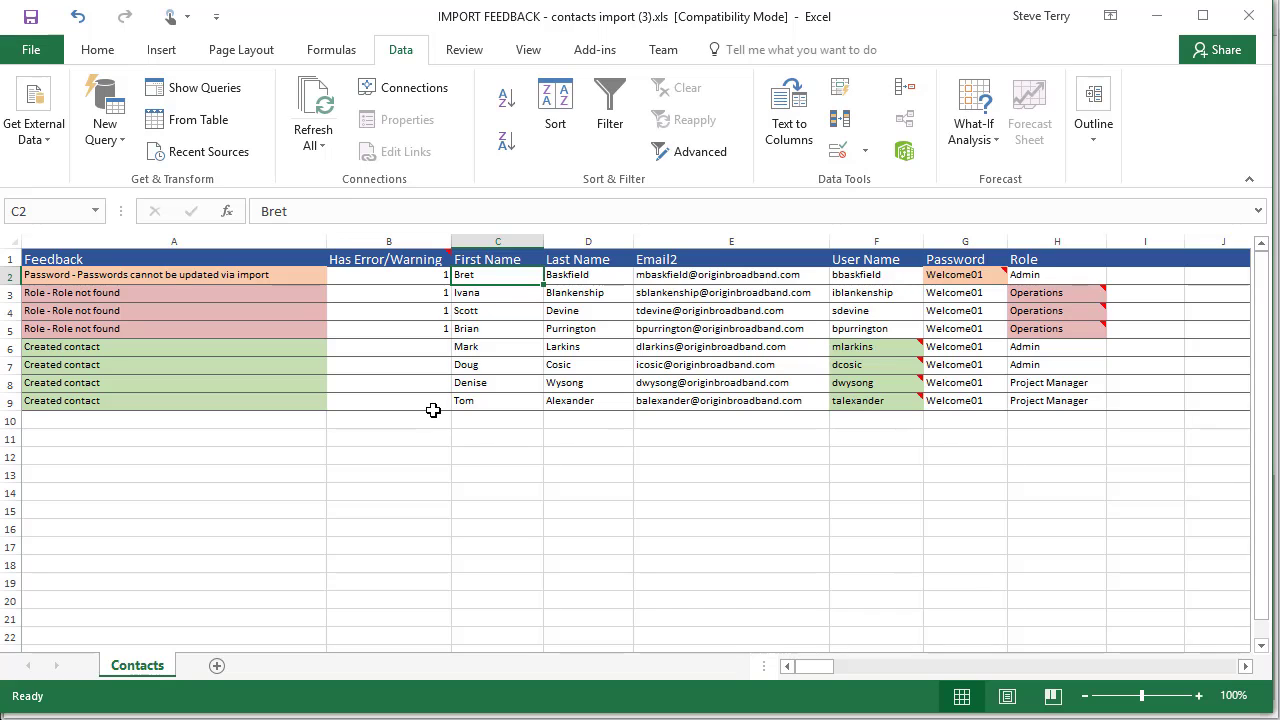
pyautogui.press('Right')
pyautogui.press('Right')
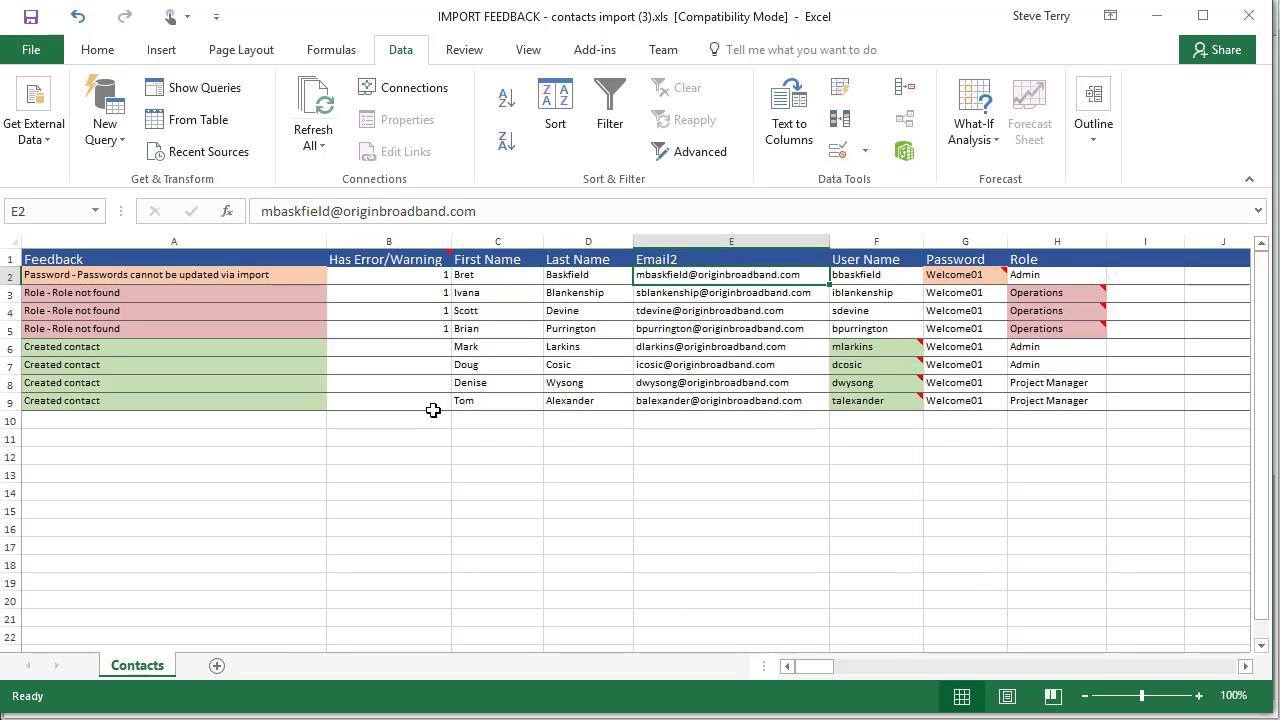
pyautogui.press('Right')
pyautogui.press('Right')
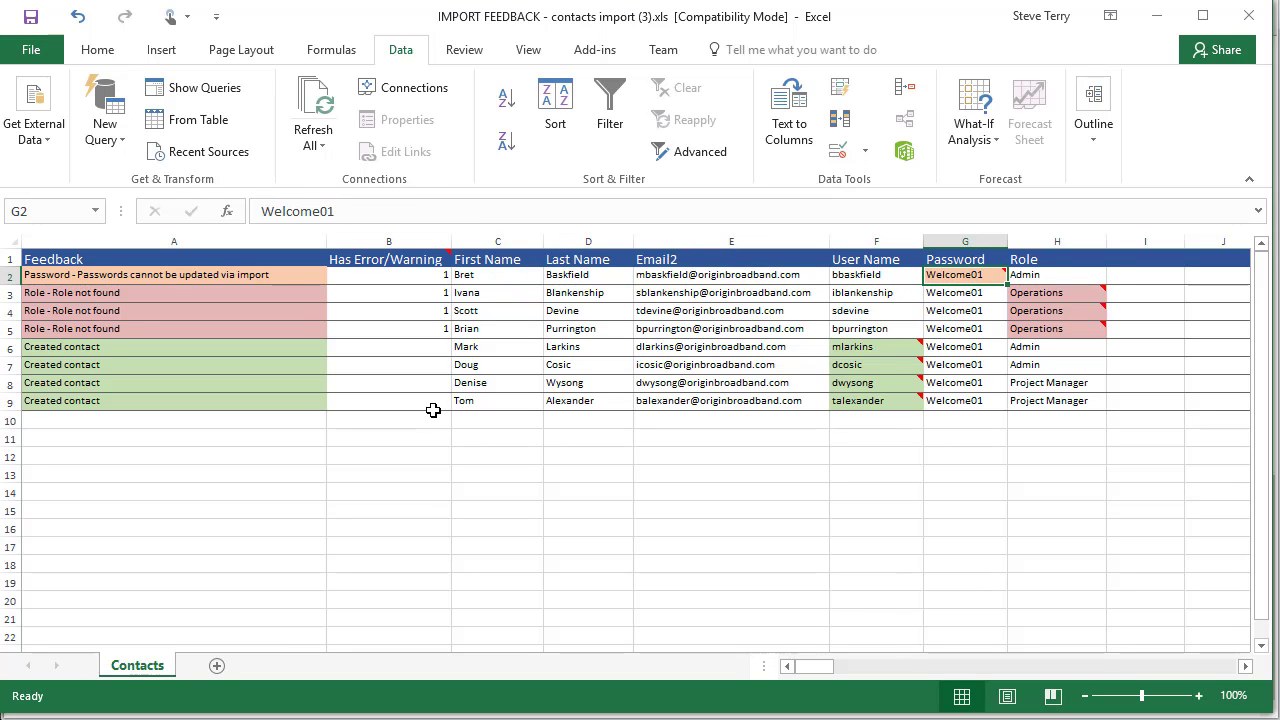
pyautogui.press('Left')
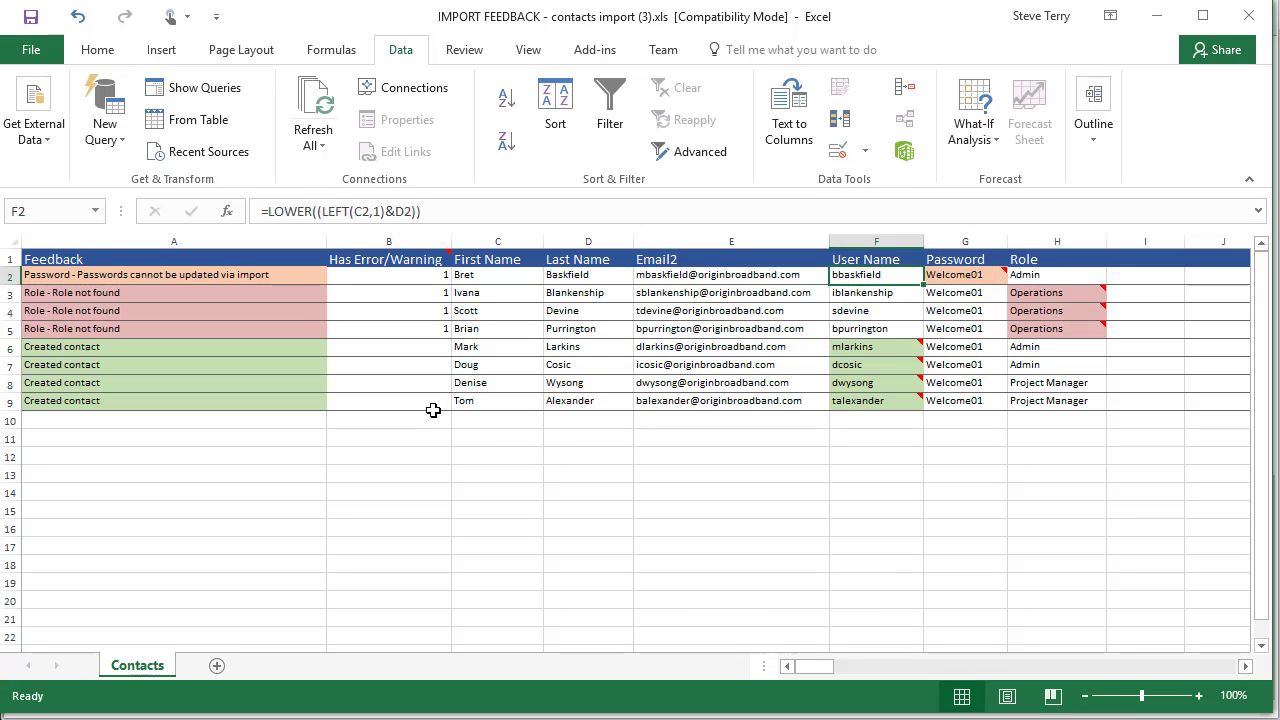
pyautogui.press('Right')
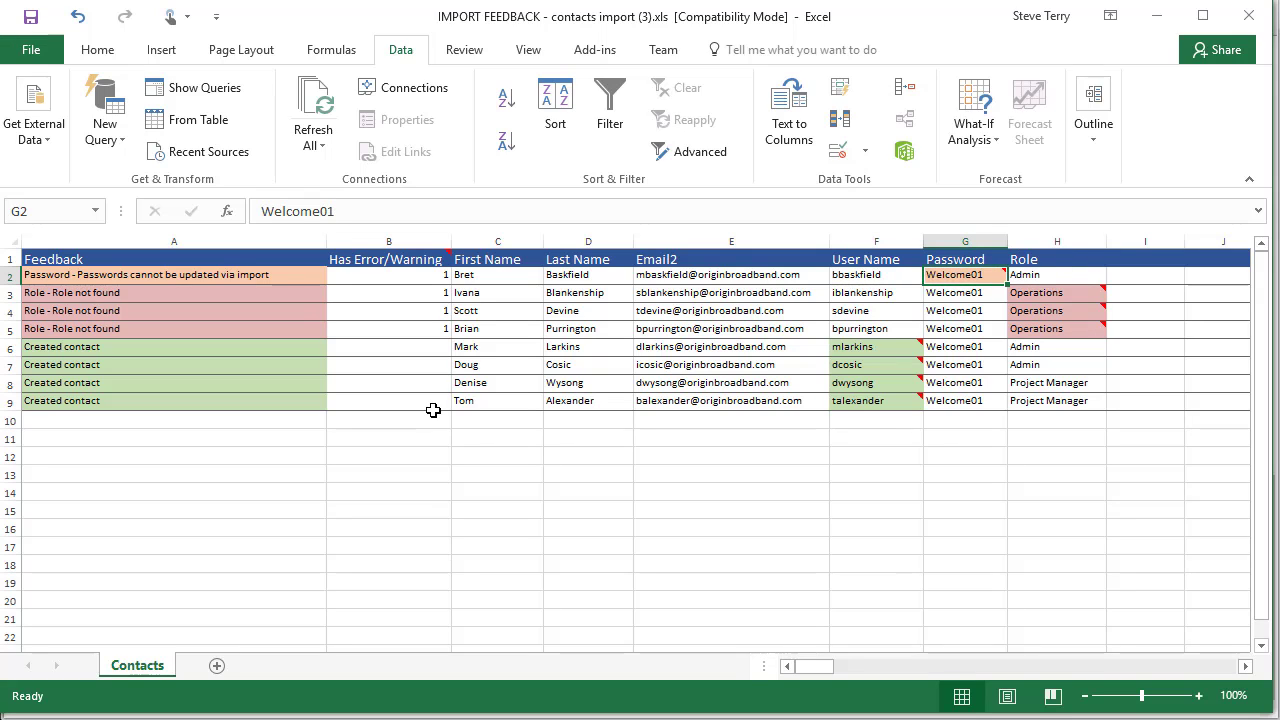
pyautogui.press('Right')
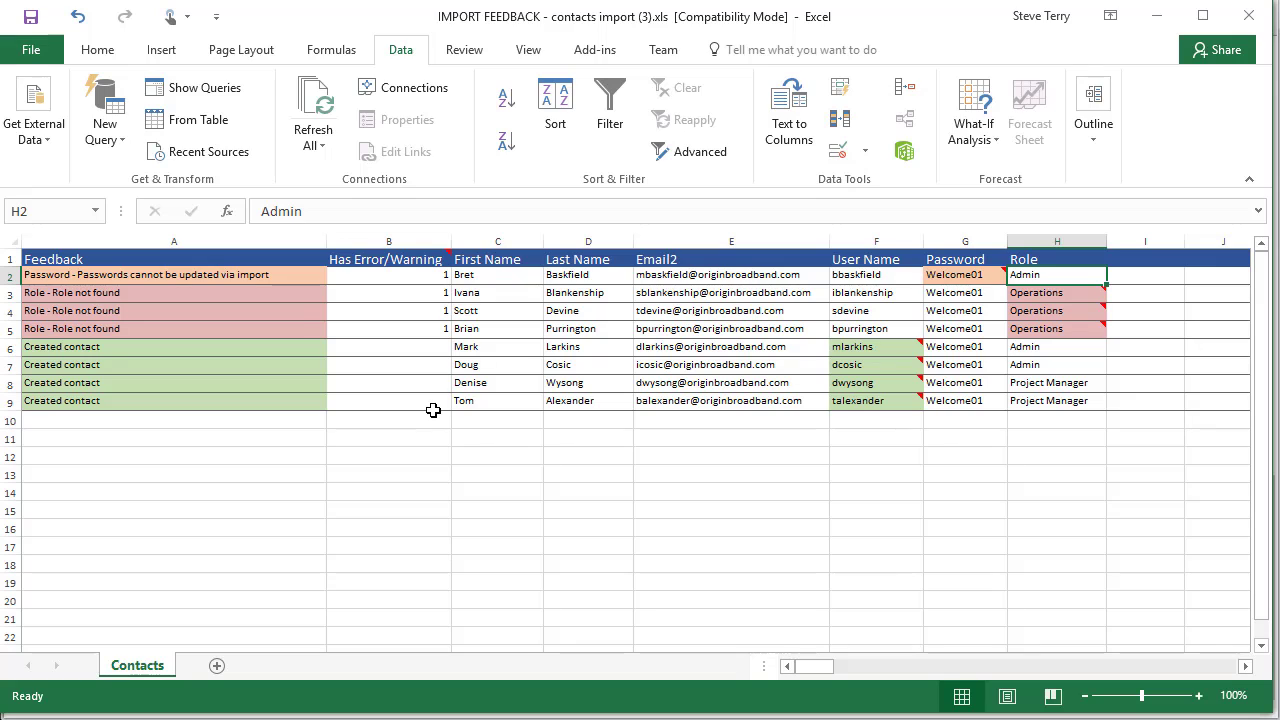
pyautogui.press('Left')
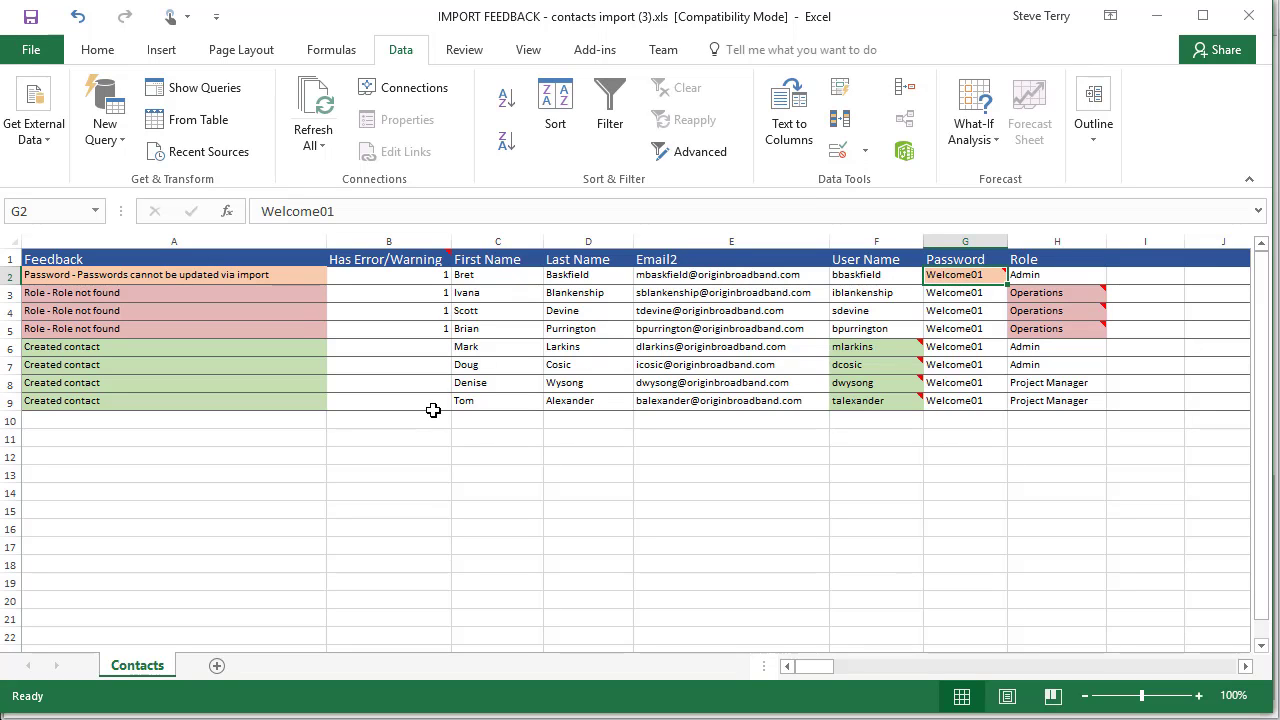
pyautogui.press('Down')
pyautogui.press('Left')
pyautogui.press('Left')
pyautogui.press('Left')
pyautogui.press('Left')
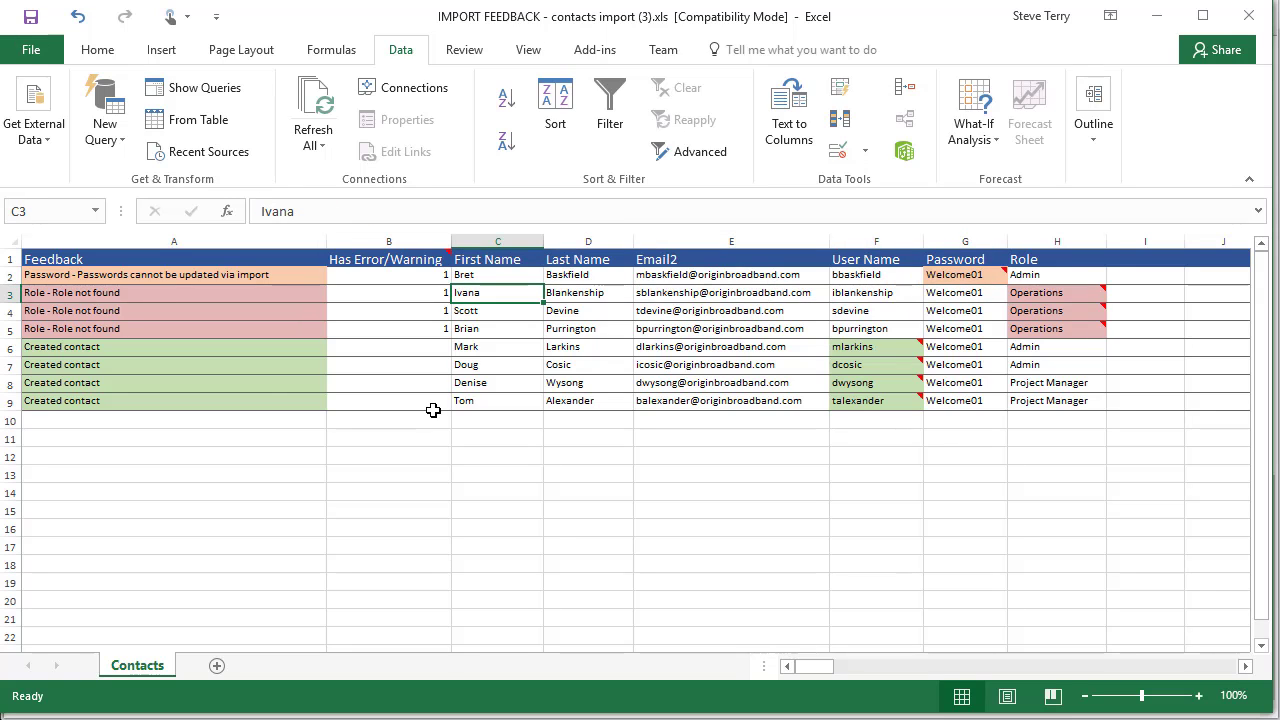
pyautogui.press('Down')
pyautogui.press('Down')
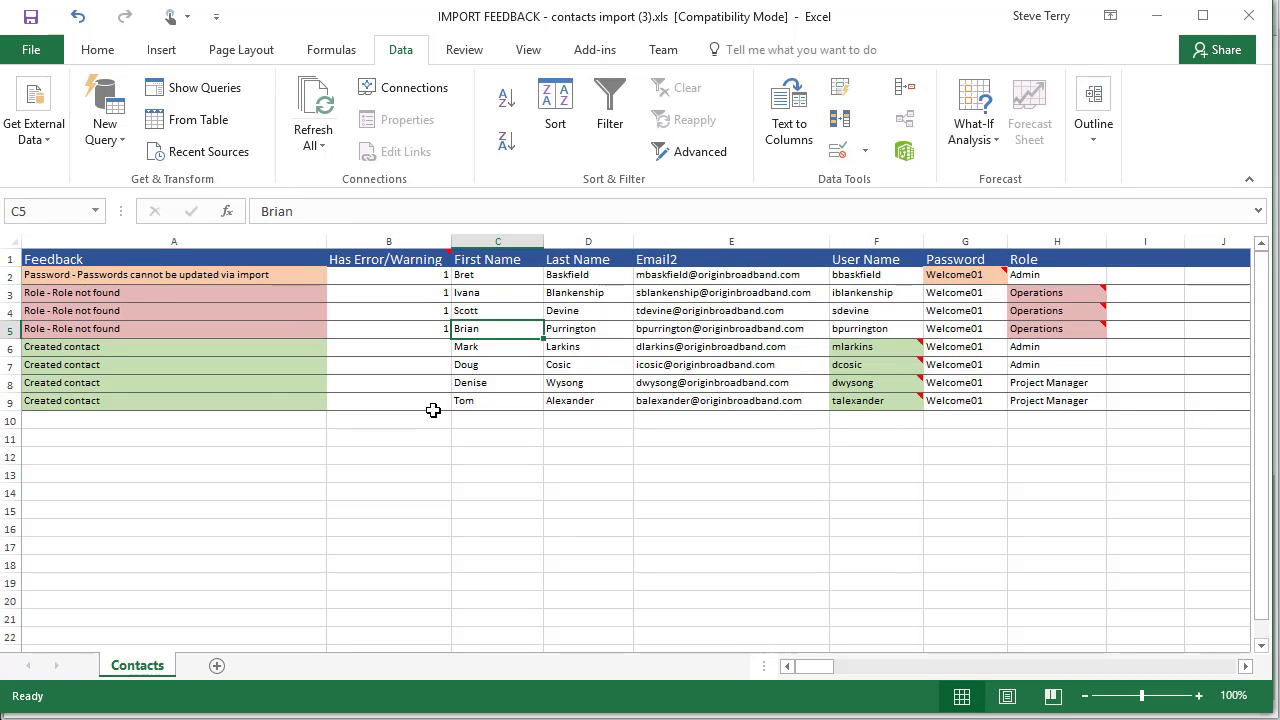
pyautogui.press('Up')
pyautogui.press('Up')
pyautogui.press('Right')
pyautogui.press('Right')
pyautogui.press('Right')
pyautogui.press('Right')
pyautogui.press('Right')
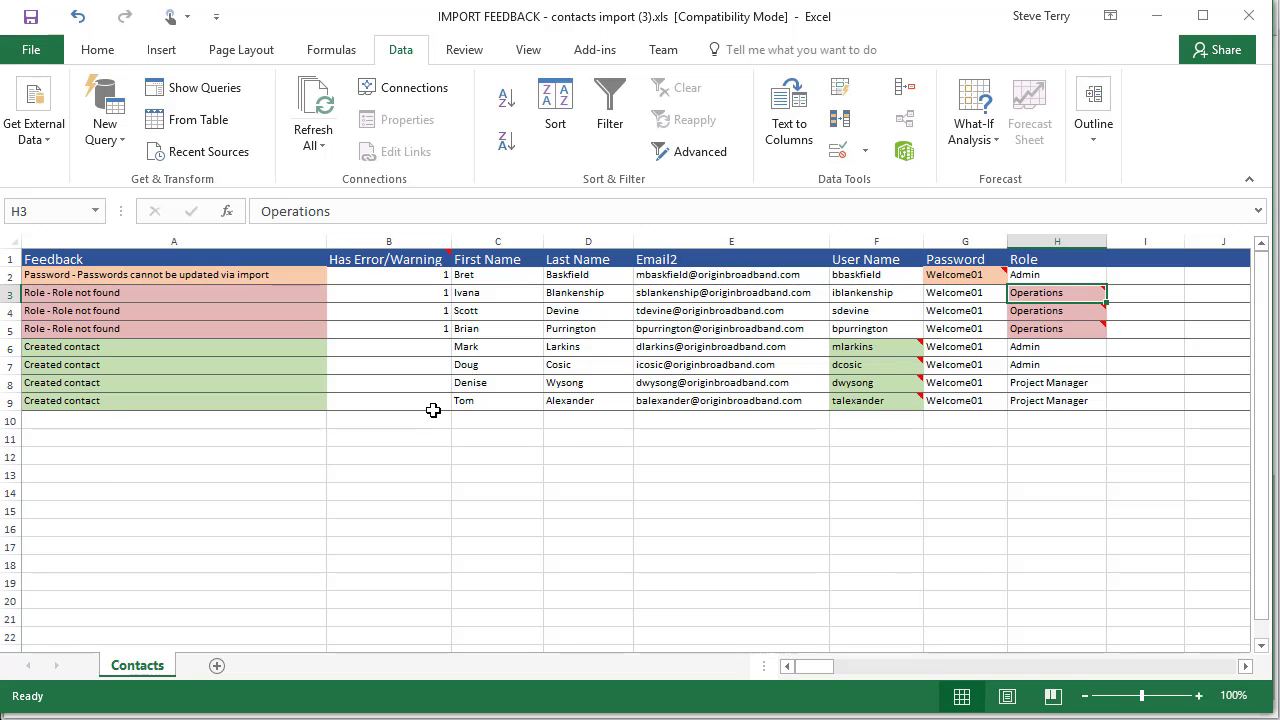
pyautogui.press('Down')
pyautogui.press('Down')
pyautogui.press('Left')
pyautogui.press('Left')
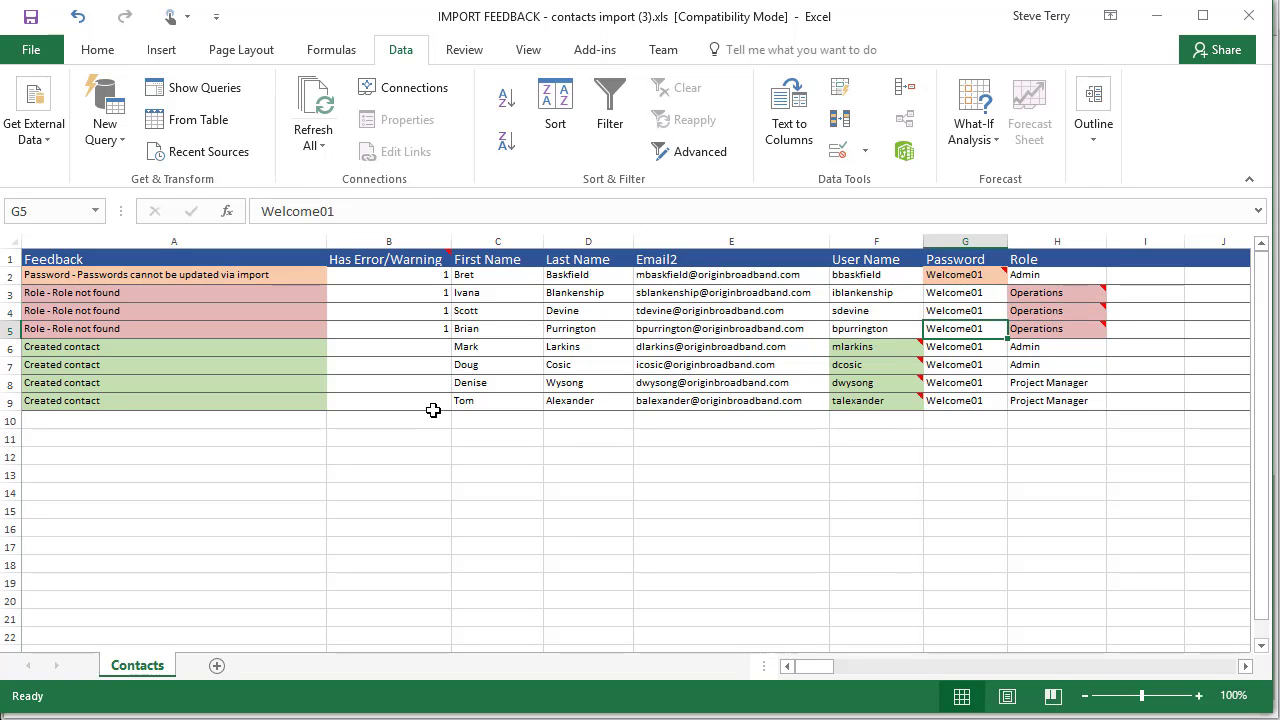
pyautogui.press('Up')
pyautogui.press('Up')
pyautogui.press('Left')
pyautogui.press('Left')
pyautogui.press('Left')
pyautogui.press('Left')
pyautogui.press('Left')
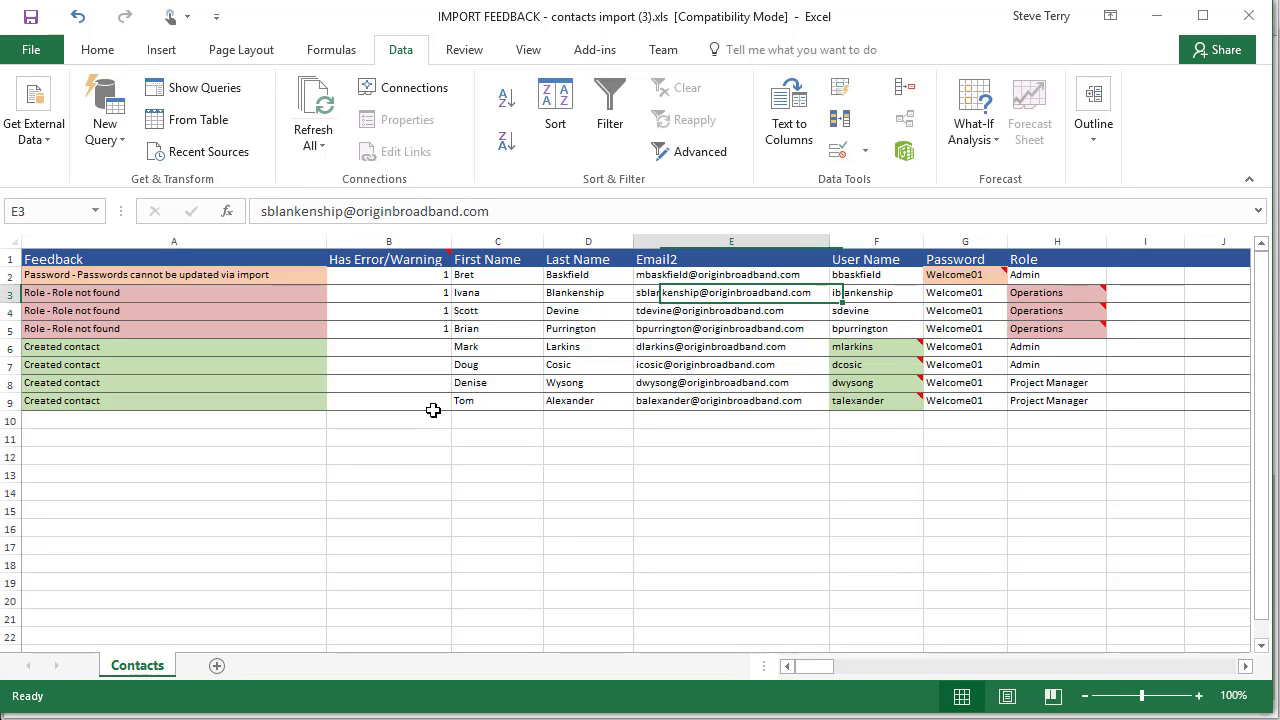
pyautogui.press('Down')
pyautogui.press('Down')
pyautogui.press('Down')
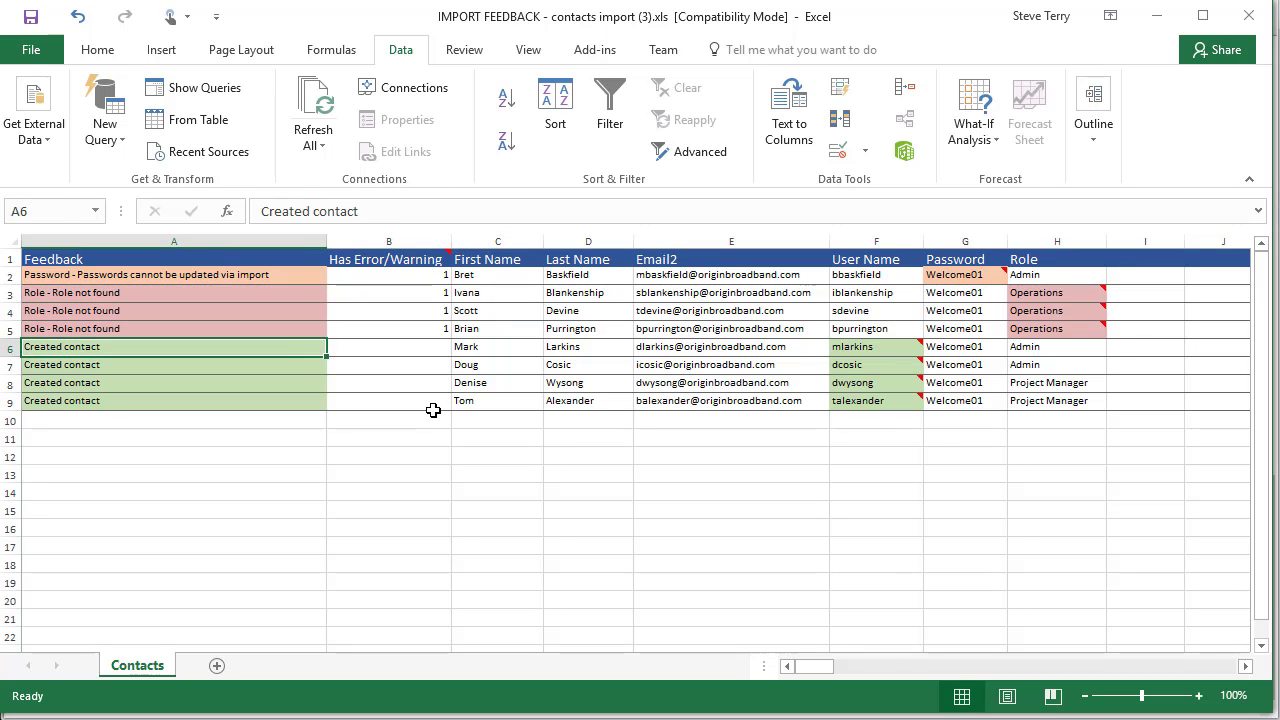
pyautogui.press('Right')
pyautogui.press('Right')
pyautogui.press('Right')
pyautogui.press('Right')
pyautogui.press('Right')
pyautogui.press('Down')
pyautogui.press('Down')
pyautogui.press('Down')
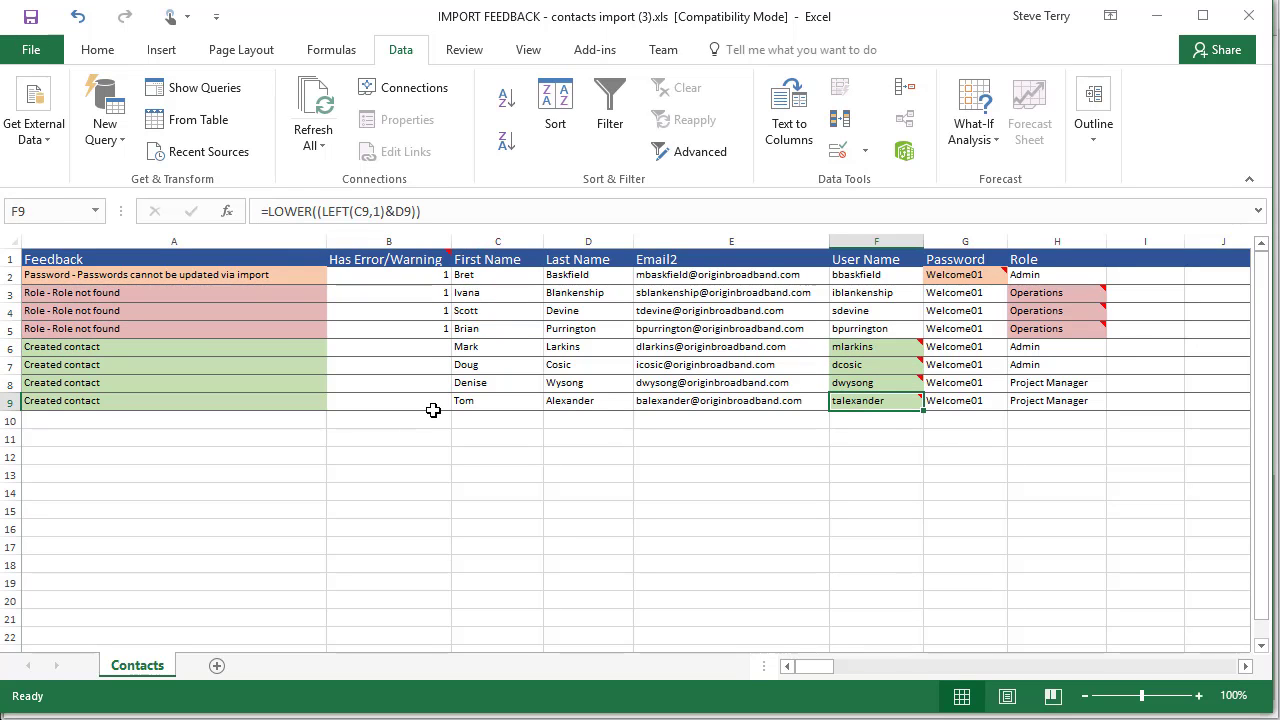
pyautogui.press('Up')
pyautogui.press('Up')
pyautogui.press('Up')
pyautogui.press('Up')
pyautogui.press('Up')
pyautogui.press('Up')
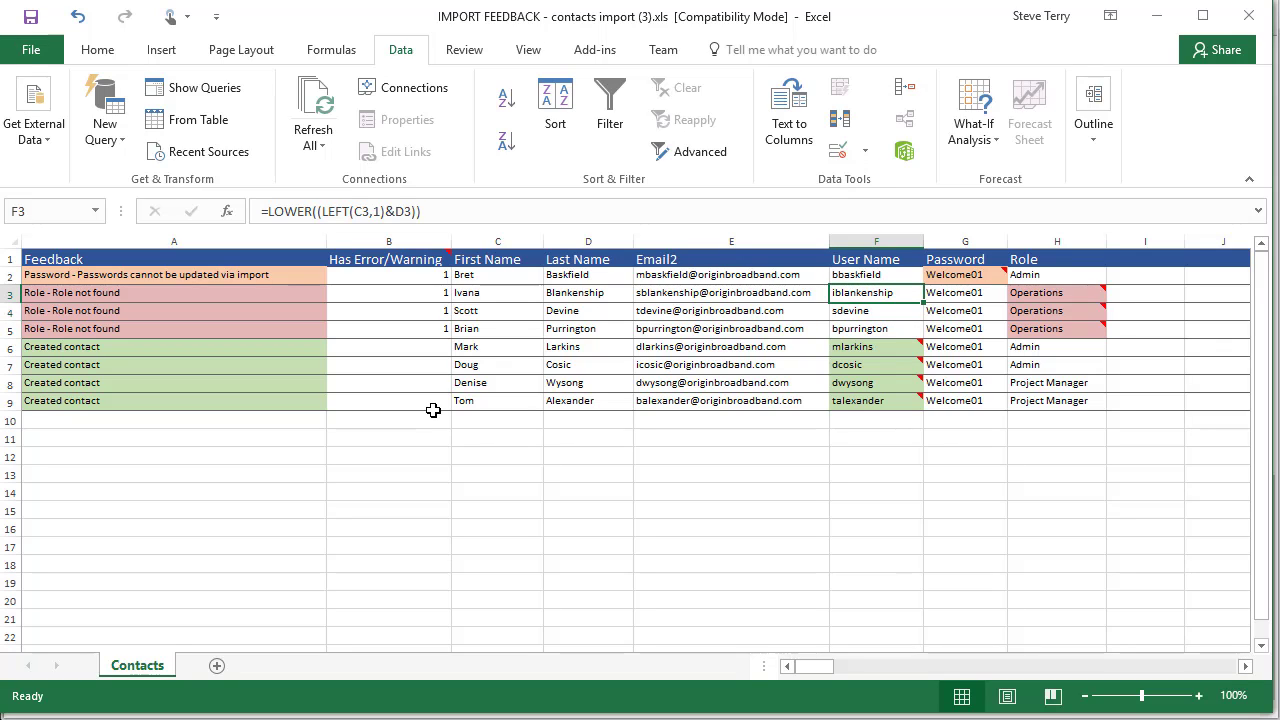
pyautogui.press('Right')
pyautogui.press('Right')
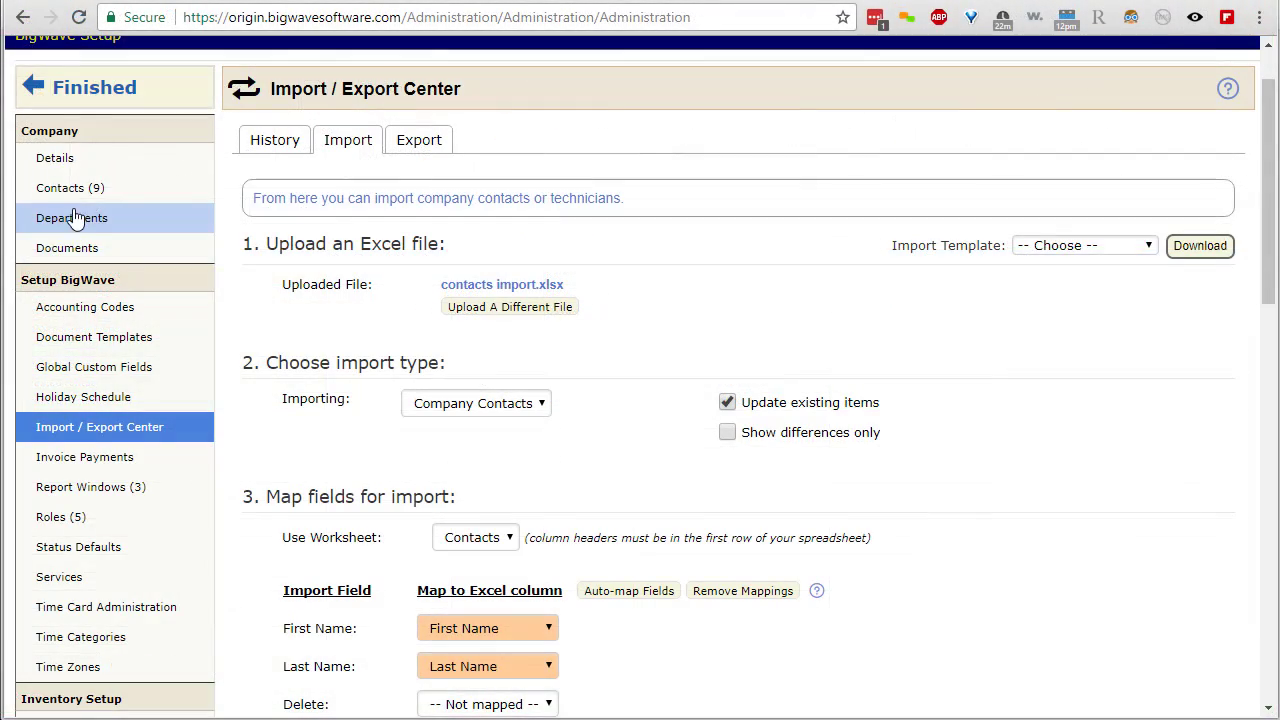
# - Add a 'delete' header in G1 and a 1 in each of G2 through G9
pyautogui.click(38, 193)
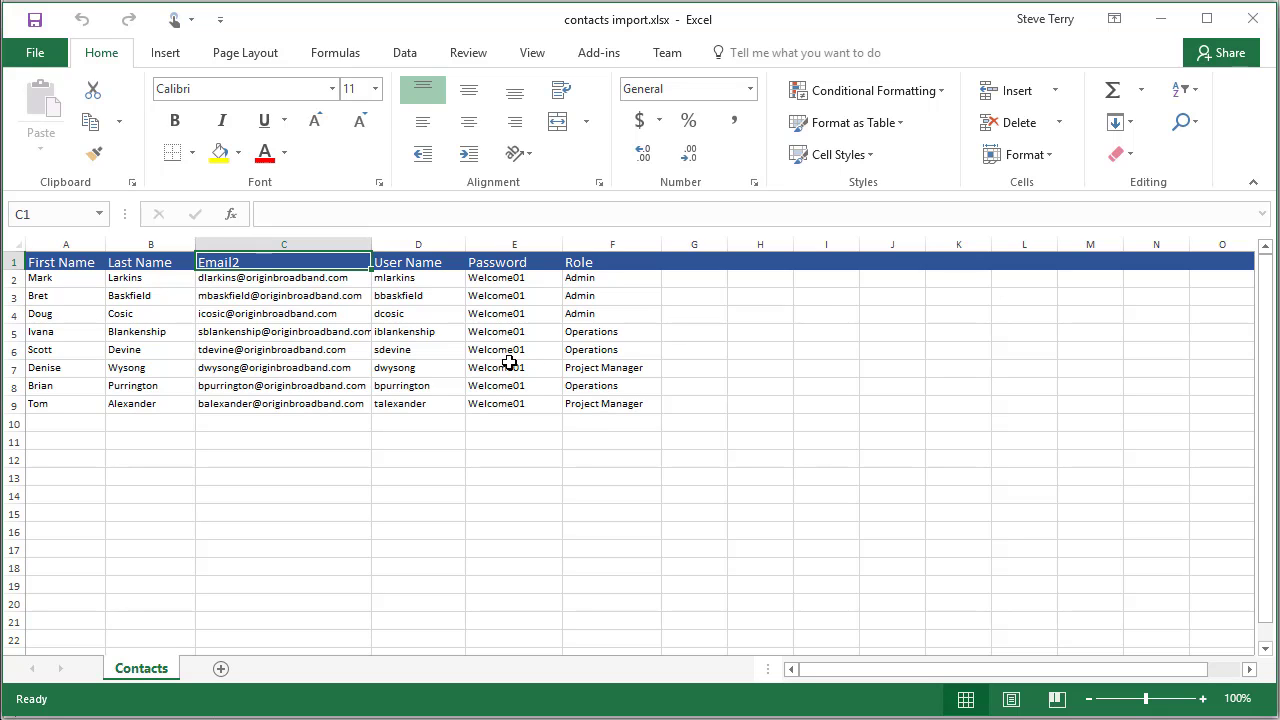
pyautogui.click(692, 261)
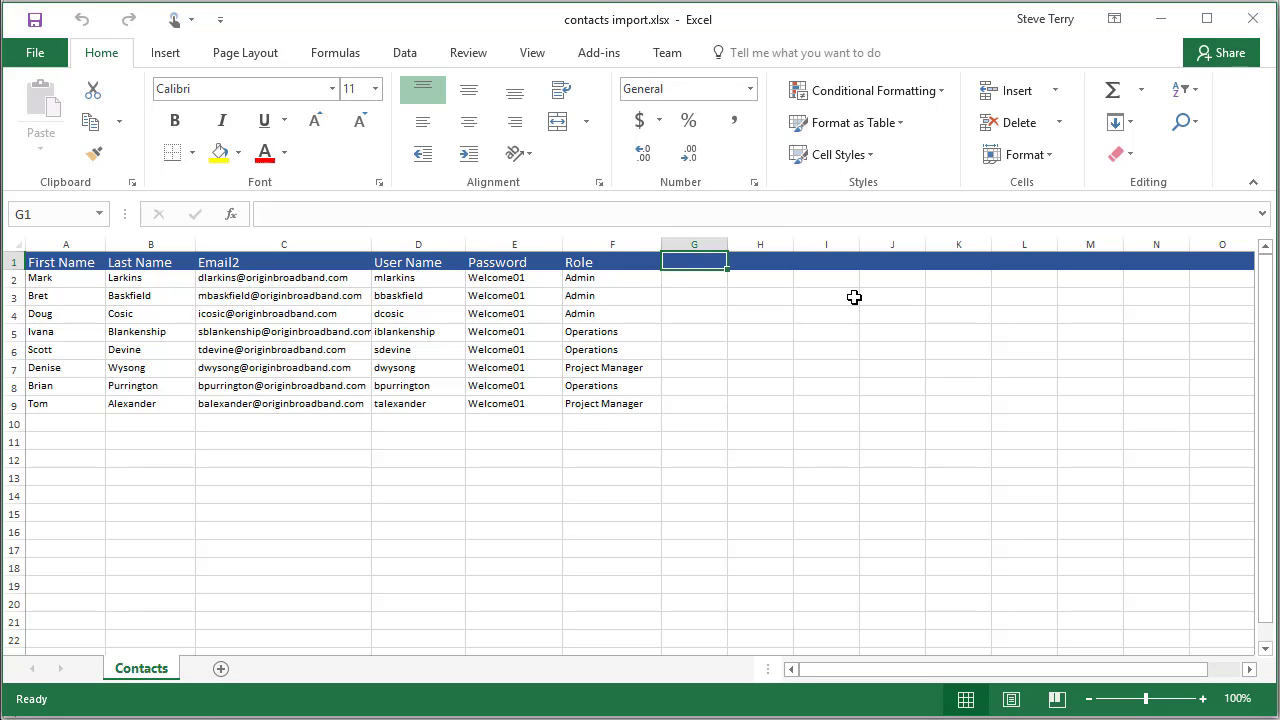
pyautogui.write('deleete')
pyautogui.press('BackSpace')
pyautogui.press('BackSpace')
pyautogui.press('BackSpace')
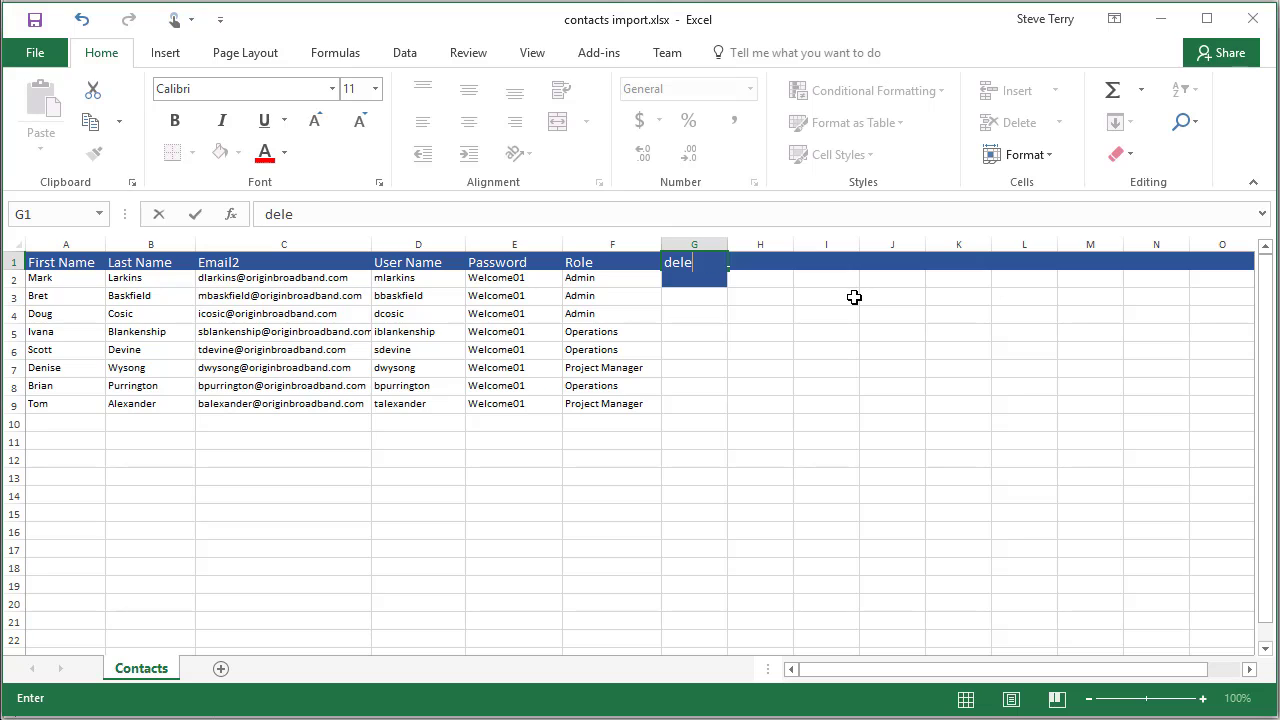
pyautogui.write('te')
pyautogui.press('Return')
pyautogui.write('1 1 1 1 1 1 1 1')
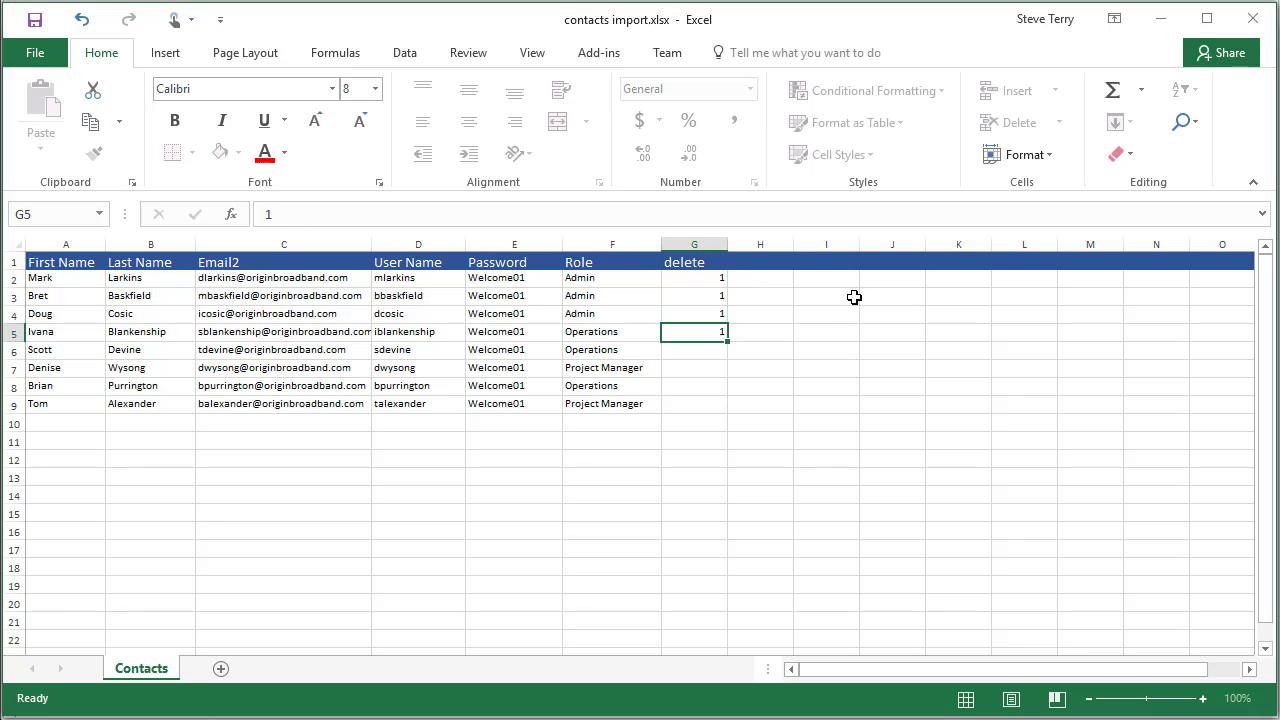
pyautogui.press('Return')
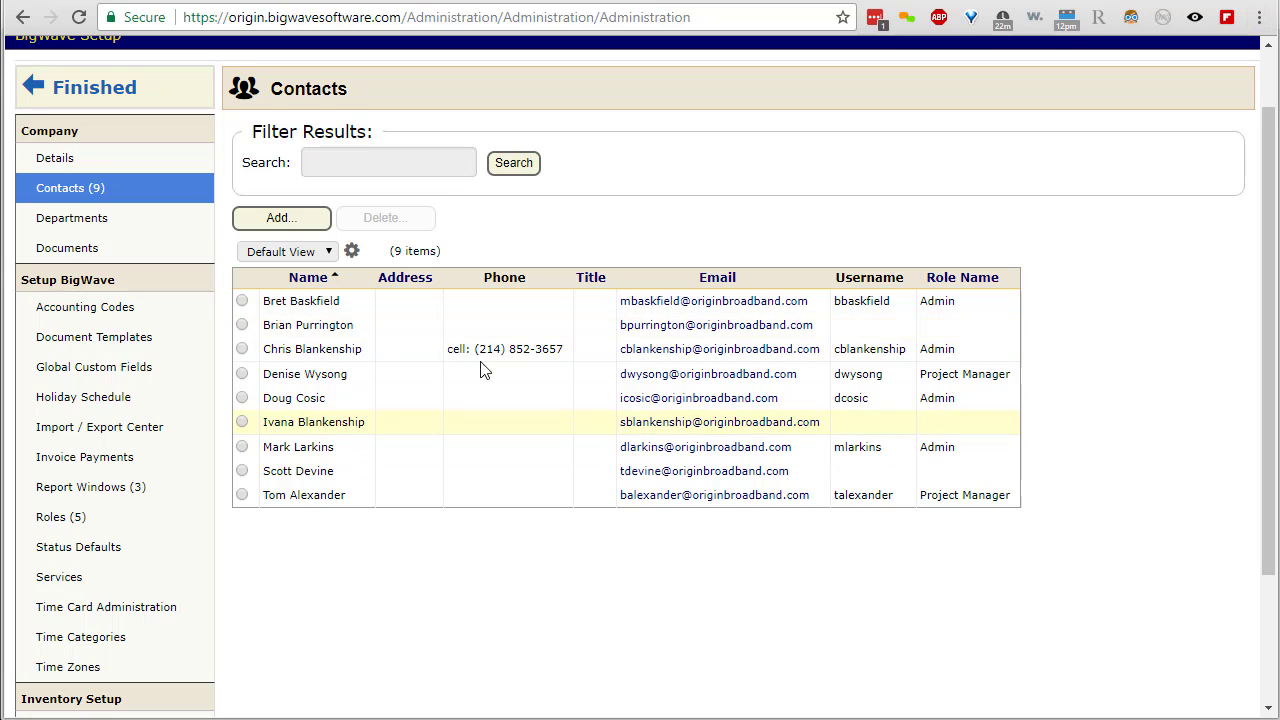
# - Upload contacts import.xlsx as a Company Contacts import with existing items set to update
pyautogui.click(109, 427)
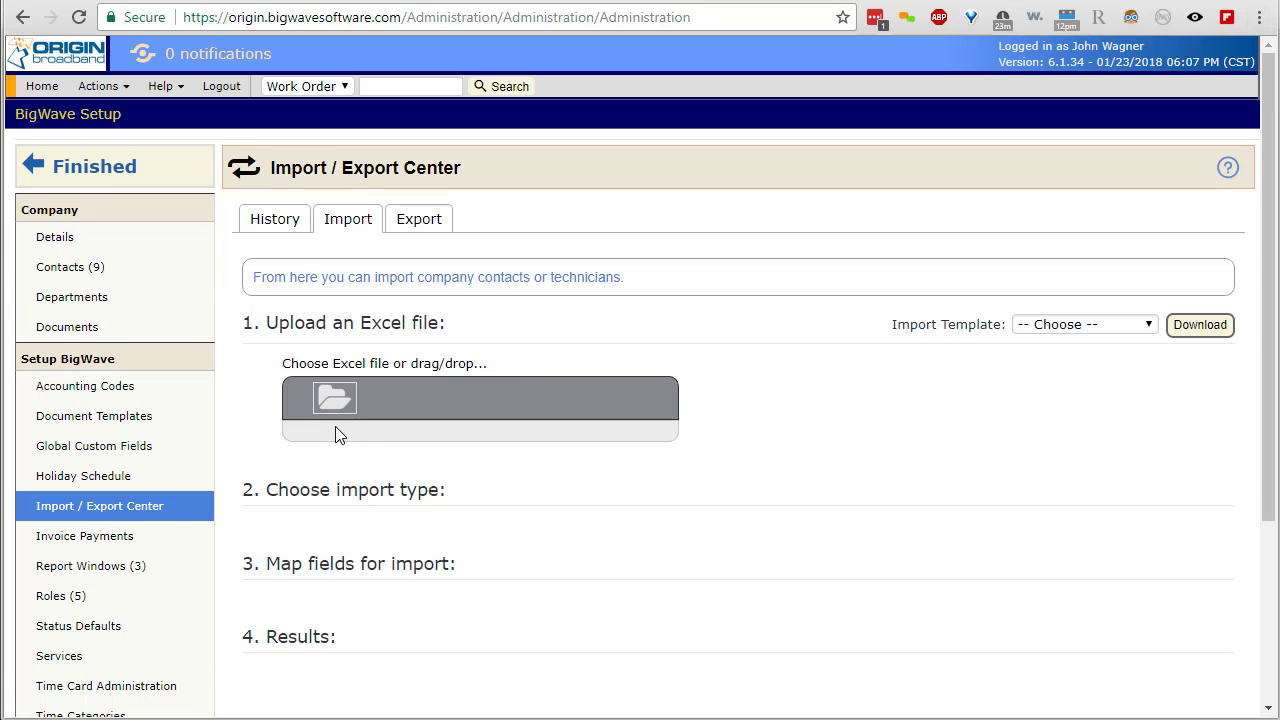
pyautogui.moveTo(1164, 481); pyautogui.dragTo(504, 412)
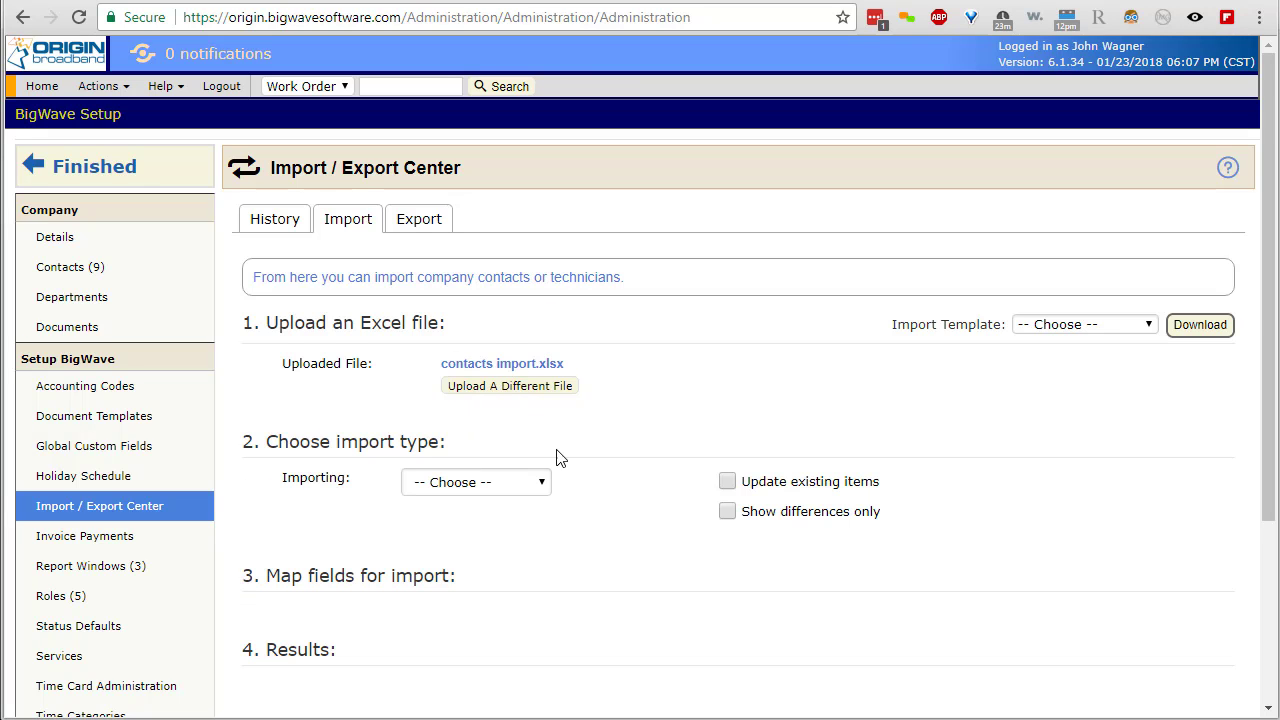
pyautogui.click(528, 482)
pyautogui.click(513, 571)
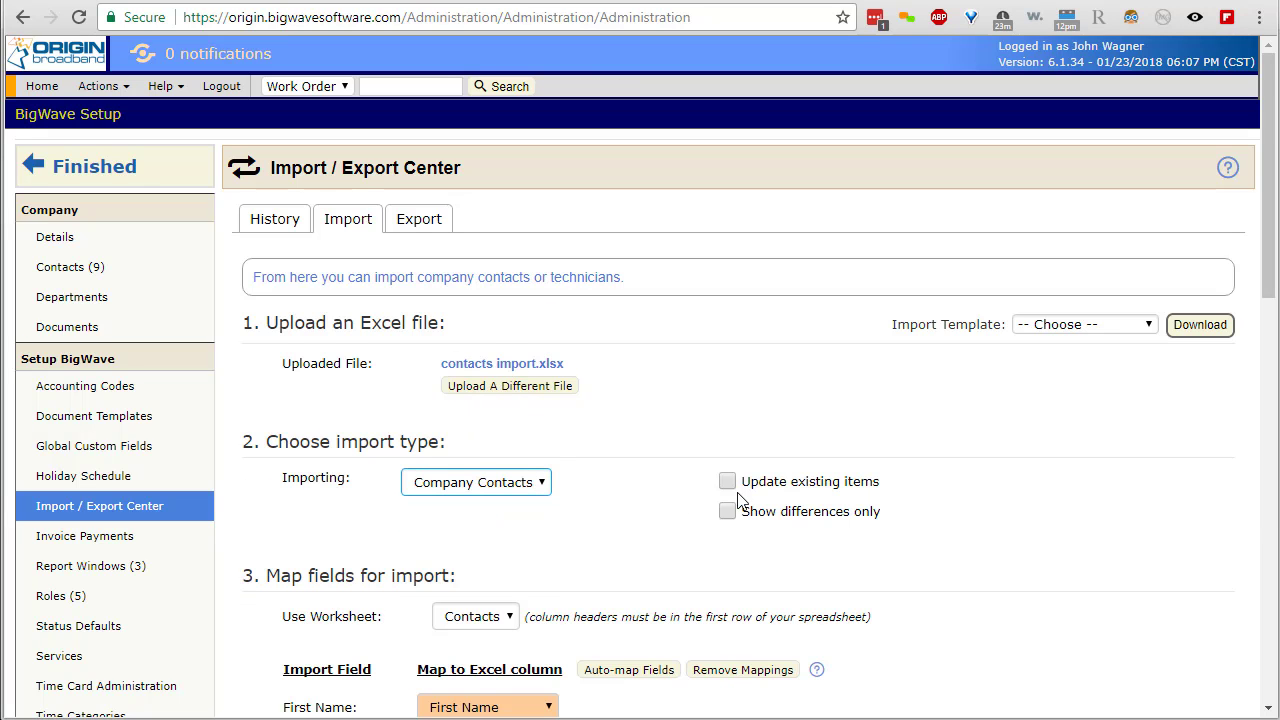
pyautogui.click(728, 484)
# - Map the delete column to Delete and unmap Password, Role and one more field
pyautogui.scroll(-3, 1022, 486)
pyautogui.scroll(-2, 1022, 486)
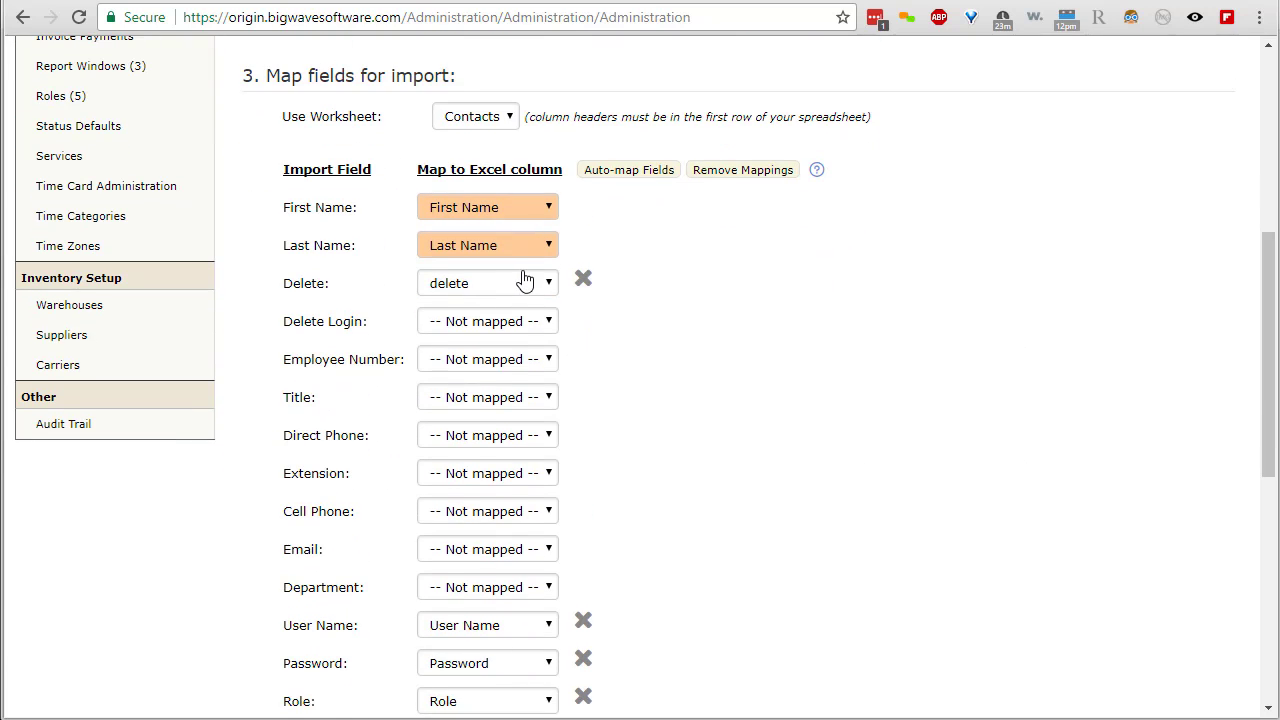
pyautogui.click(447, 290)
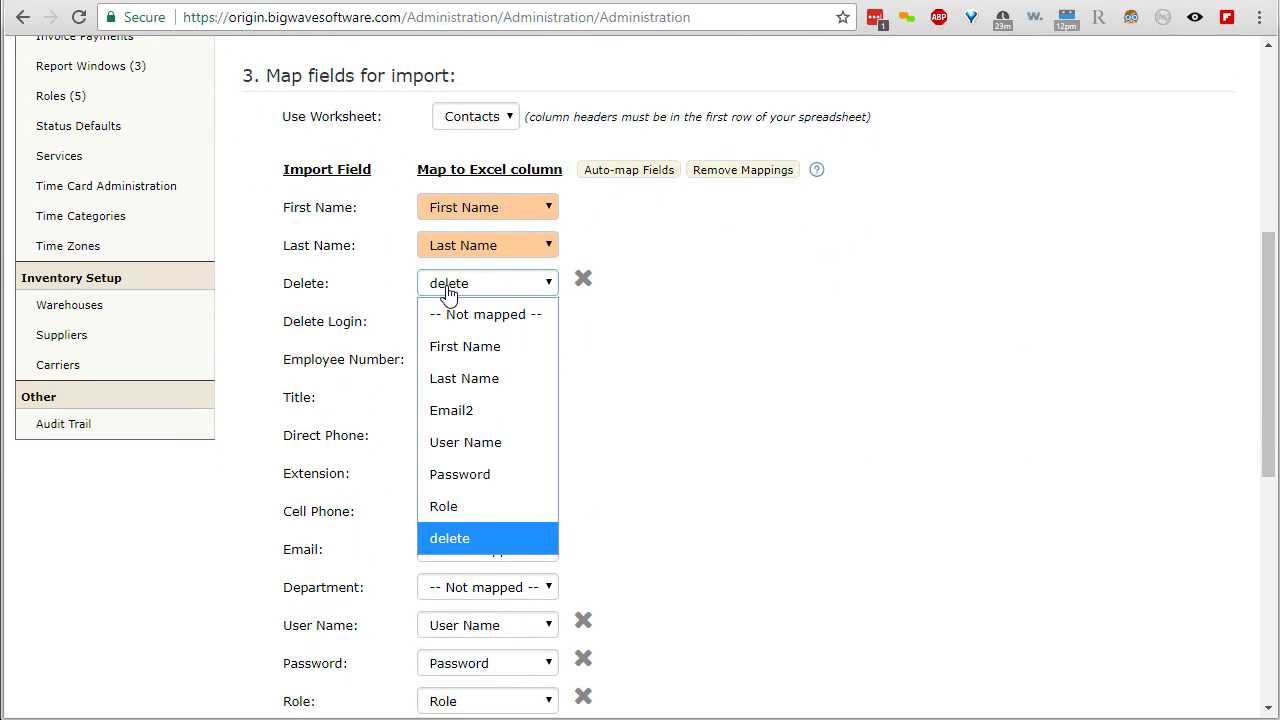
pyautogui.click(450, 538)
pyautogui.scroll(-3, 760, 500)
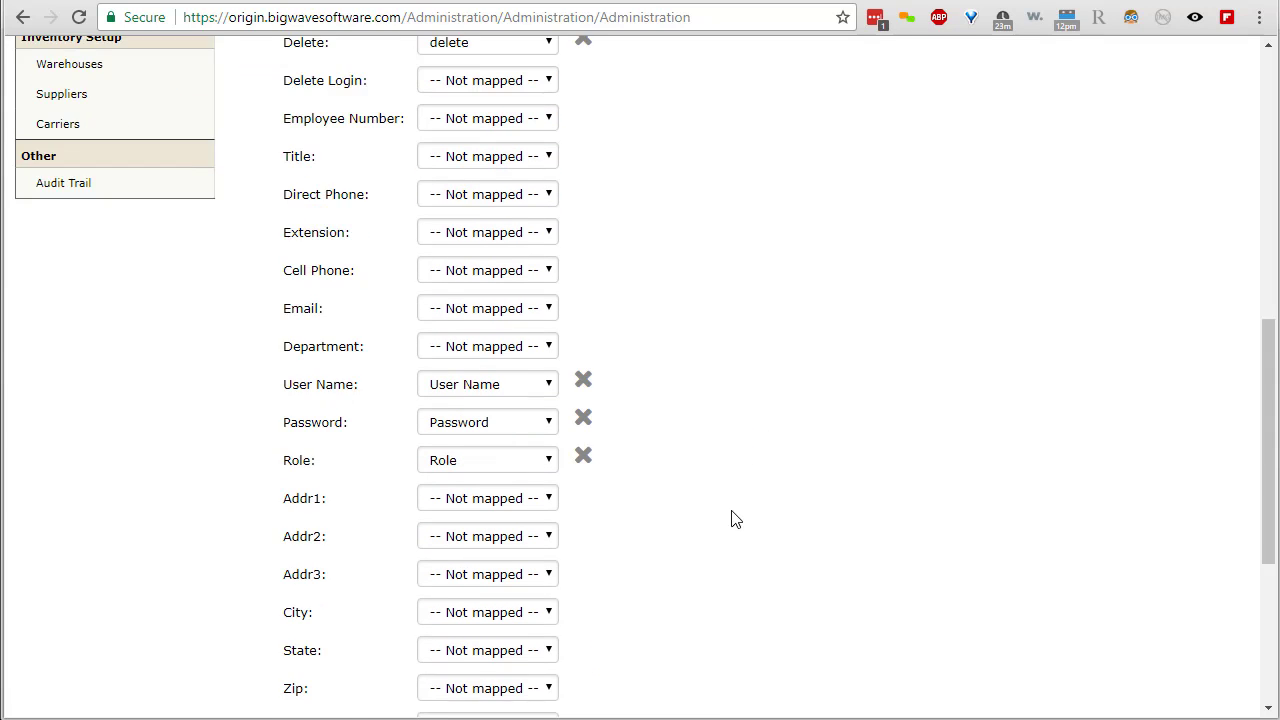
pyautogui.click(583, 397)
pyautogui.click(583, 358)
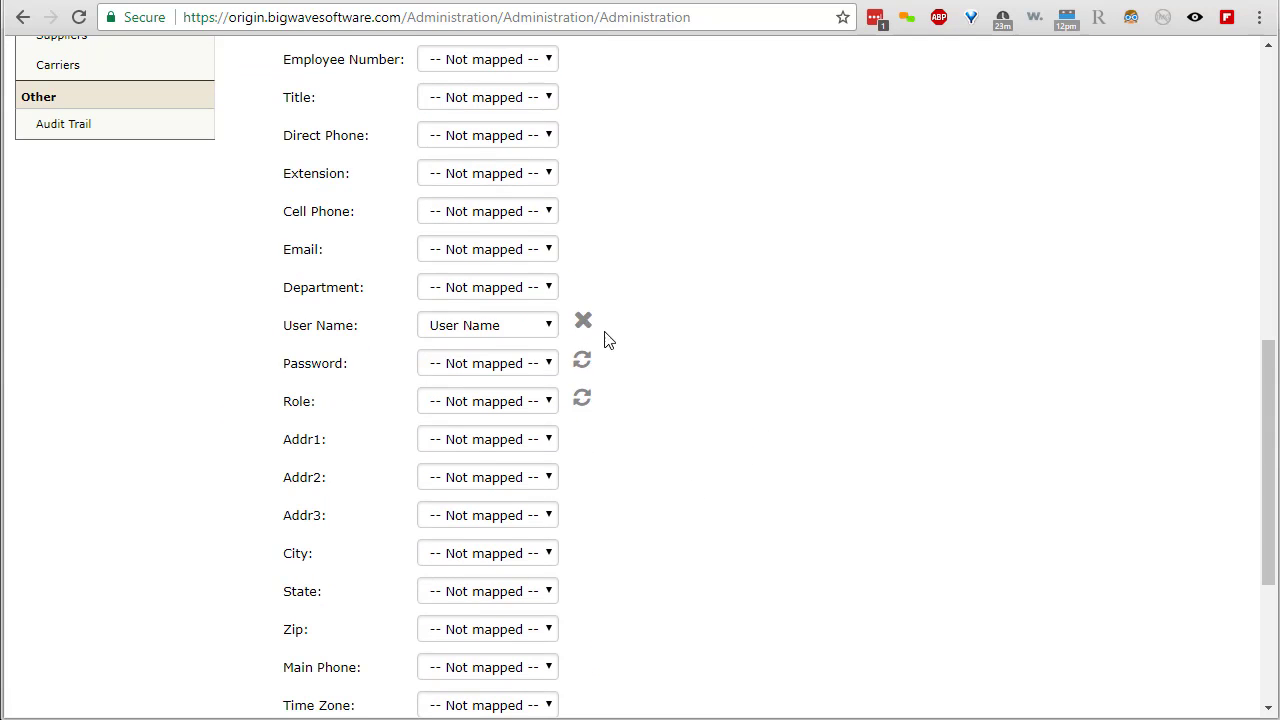
pyautogui.click(583, 320)
pyautogui.scroll(-3, 789, 488)
# - Run the delete import and open its feedback, confirming contacts marked 'This person was deleted'
pyautogui.click(300, 490)
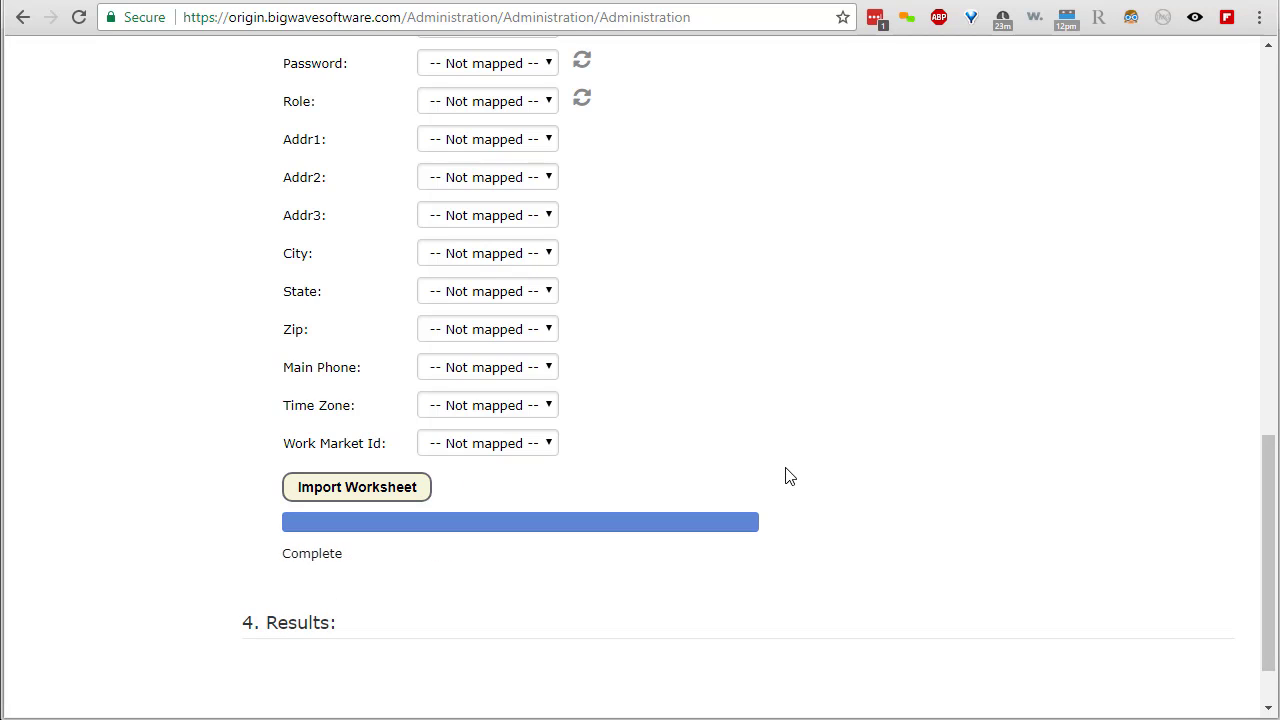
pyautogui.scroll(-3, 786, 468)
pyautogui.moveTo(570, 446); pyautogui.dragTo(460, 447)
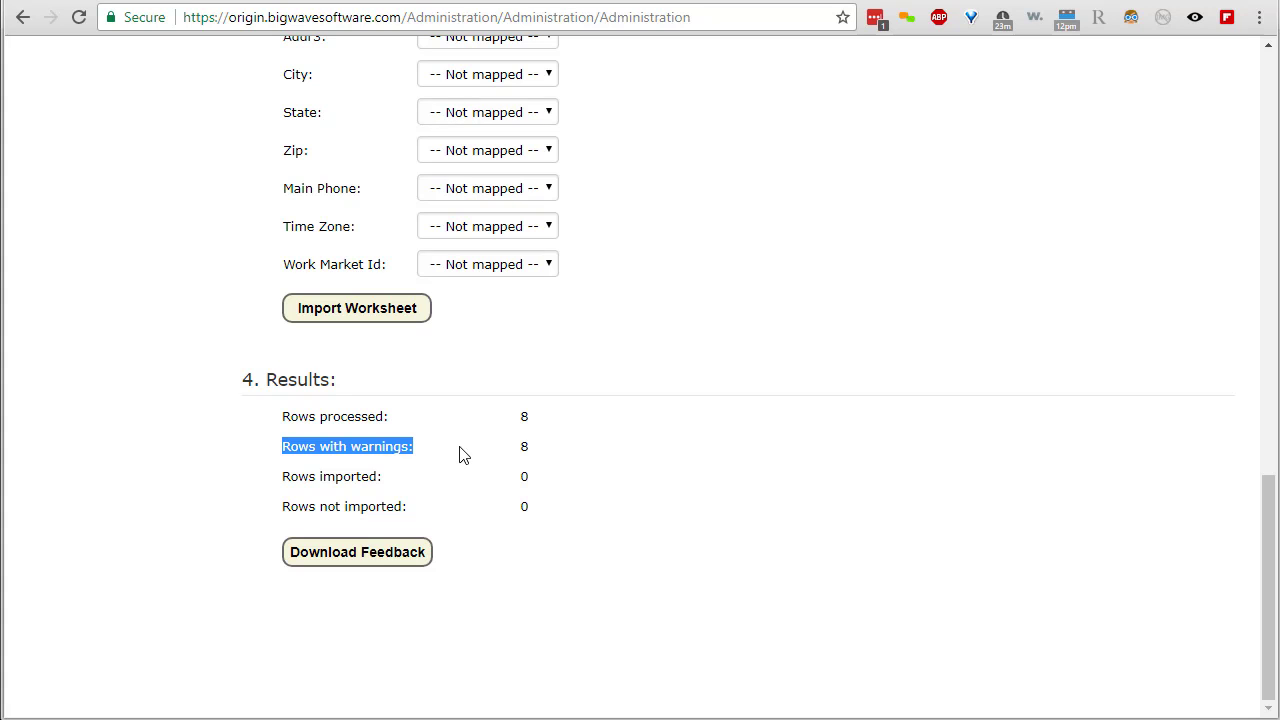
pyautogui.click(390, 556)
pyautogui.click(160, 693)
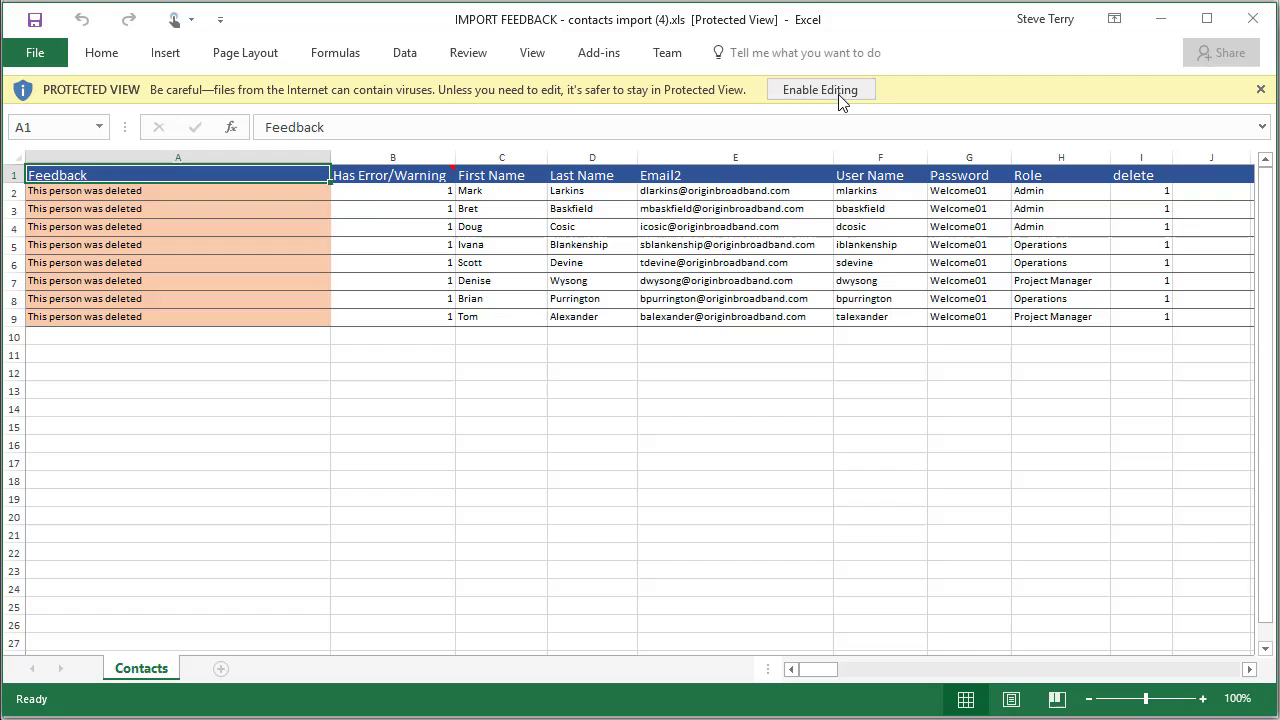
pyautogui.click(815, 90)
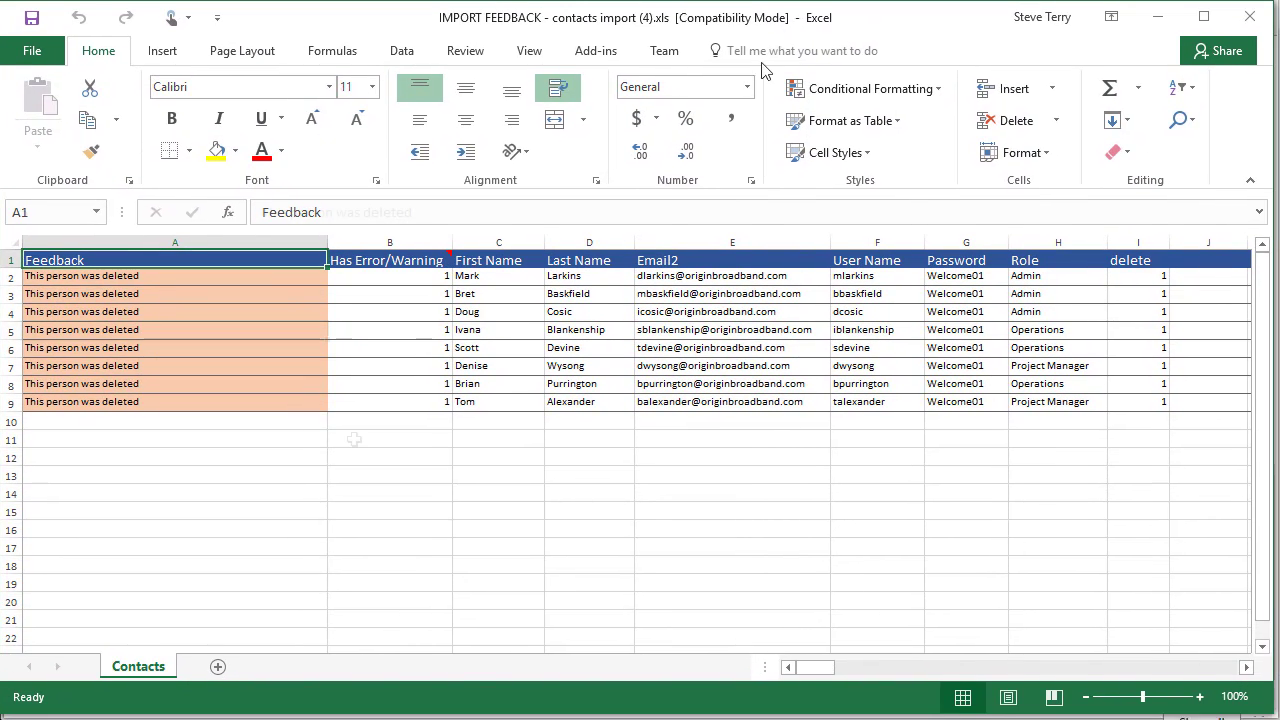
pyautogui.click(298, 336)
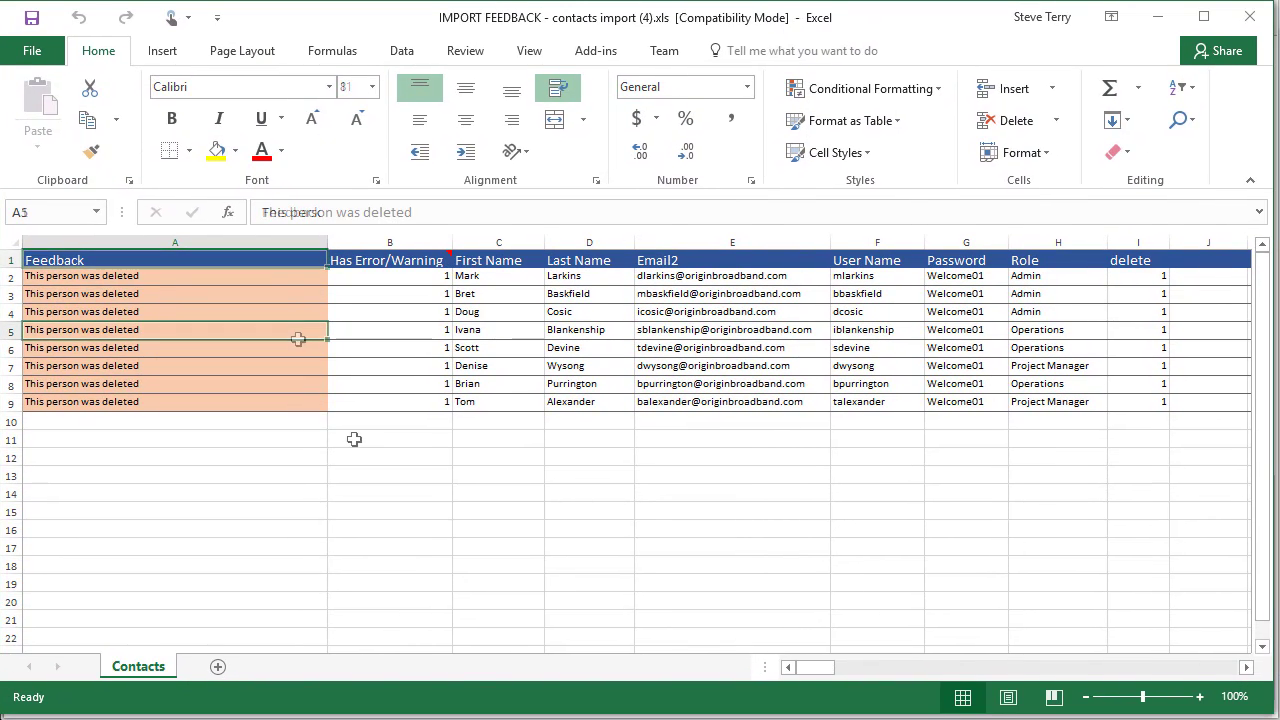